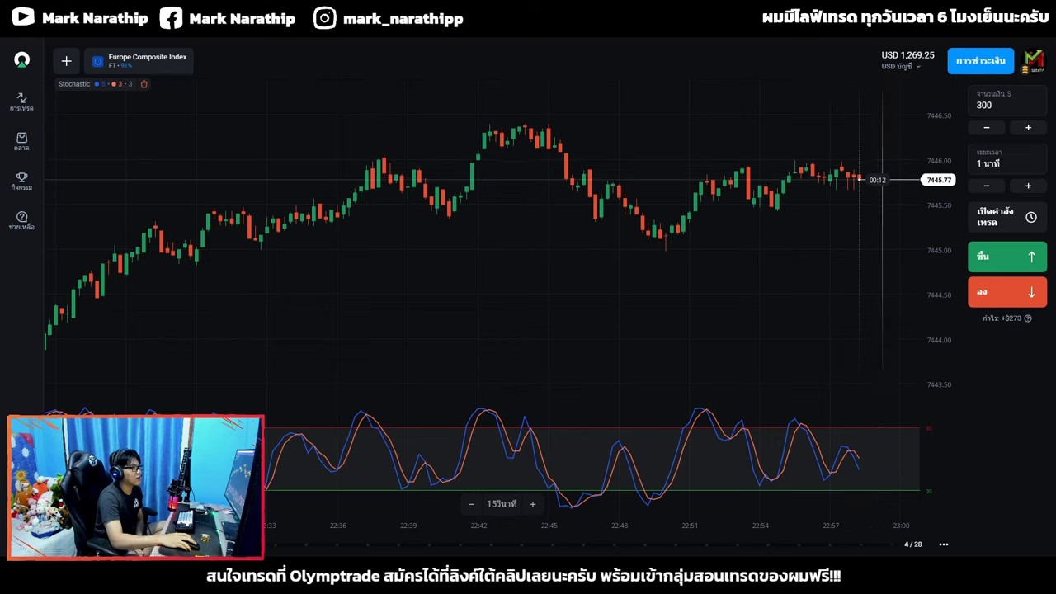
pyautogui.hotkey('ctrl', 'shift', 'd')
pyautogui.moveTo(231, 201)
pyautogui.mouseDown()
pyautogui.moveTo(698, 234)
pyautogui.moveTo(767, 222)
pyautogui.mouseUp()
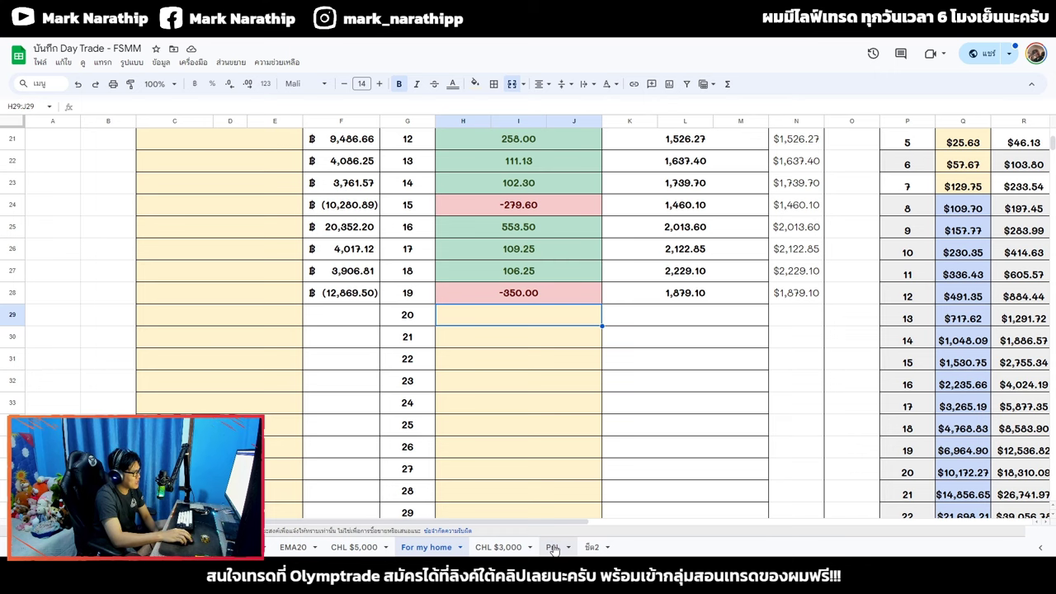
# Step: Open the PnL sheet of the day-trade log and select the first empty ROI cell, F20
pyautogui.click(552, 547)
pyautogui.click(407, 321)
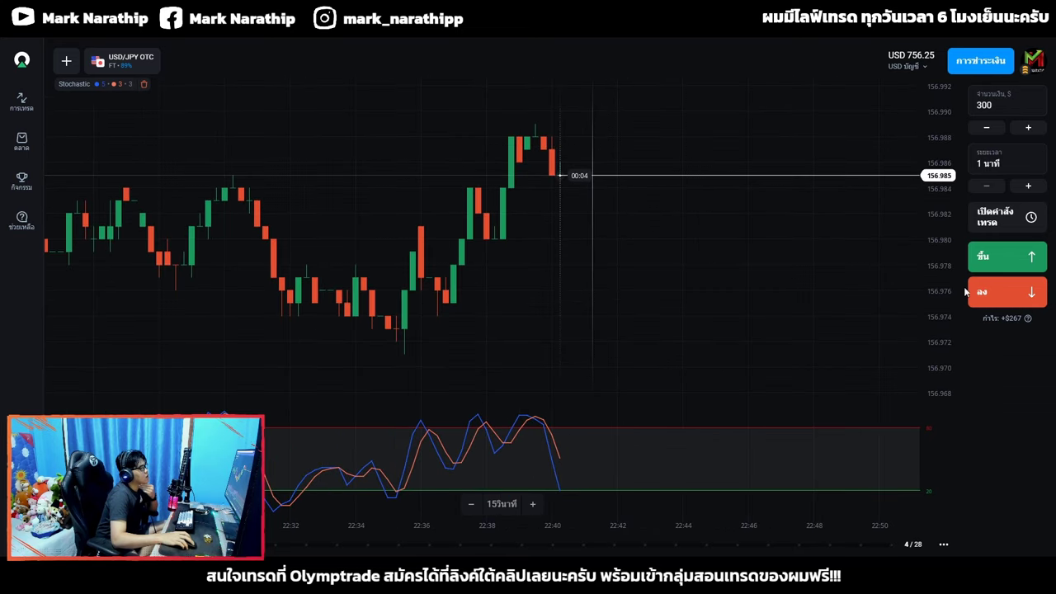
# Step: Open a $300 down trade with a 1-minute duration on USD/JPY OTC
pyautogui.click(1024, 299)
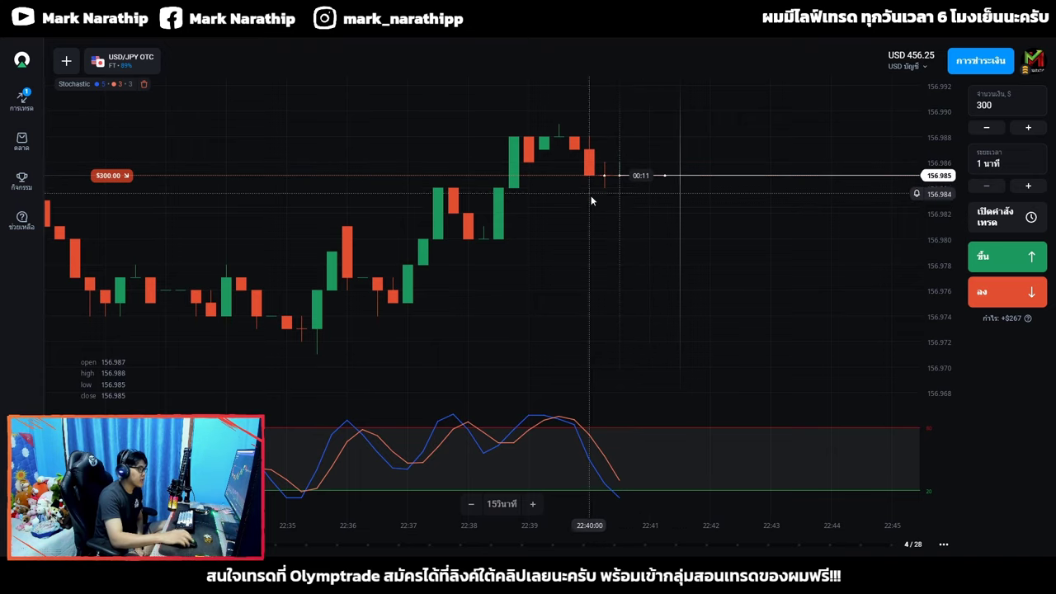
# Step: Mark the USD/JPY OTC downtrend with two descending arrows, frame the pair's name with a rectangle, and exit the annotation mode
pyautogui.scroll(-5, 657, 216)
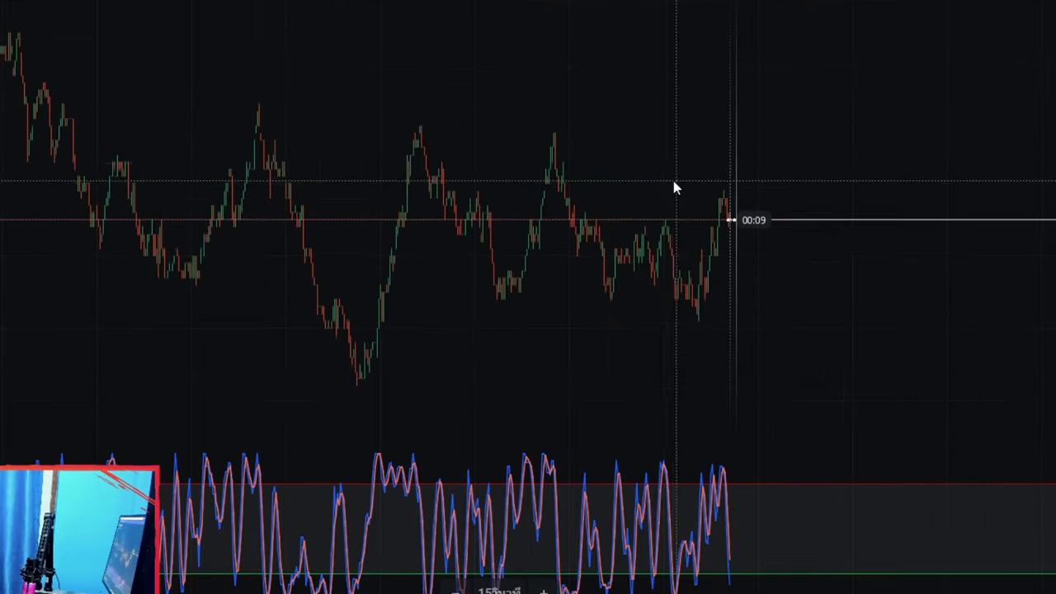
pyautogui.scroll(-3, 673, 188)
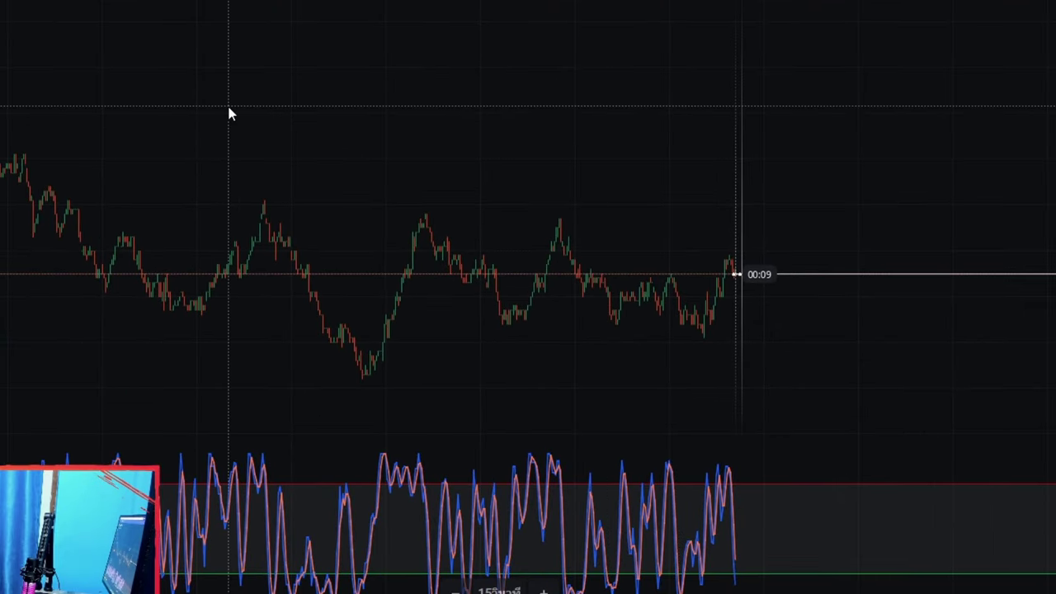
pyautogui.moveTo(229, 110); pyautogui.dragTo(517, 132)
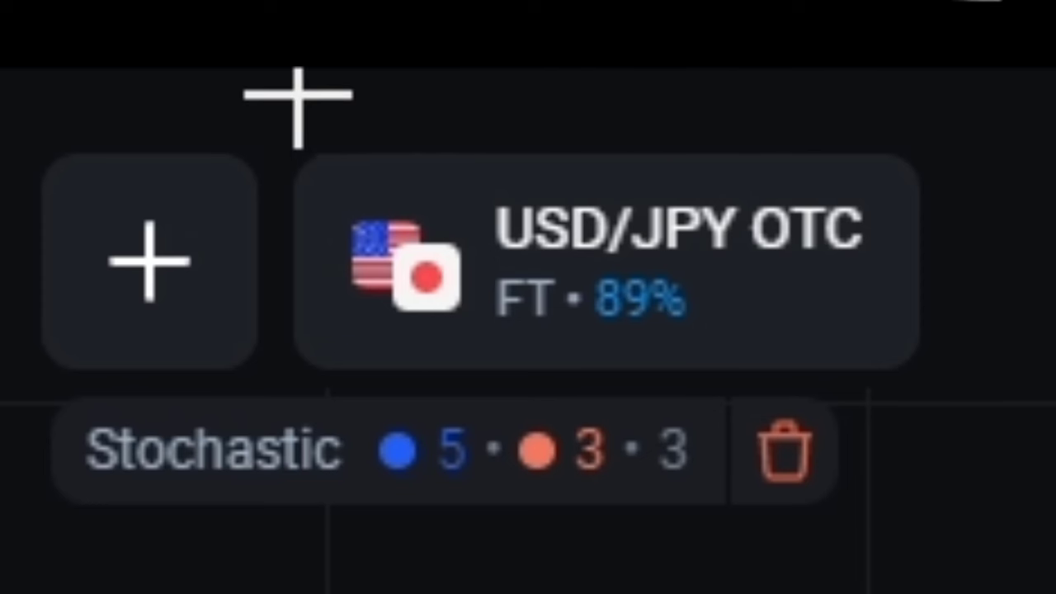
pyautogui.moveTo(288, 87)
pyautogui.mouseDown()
pyautogui.moveTo(1052, 388)
pyautogui.moveTo(1023, 427)
pyautogui.mouseUp()
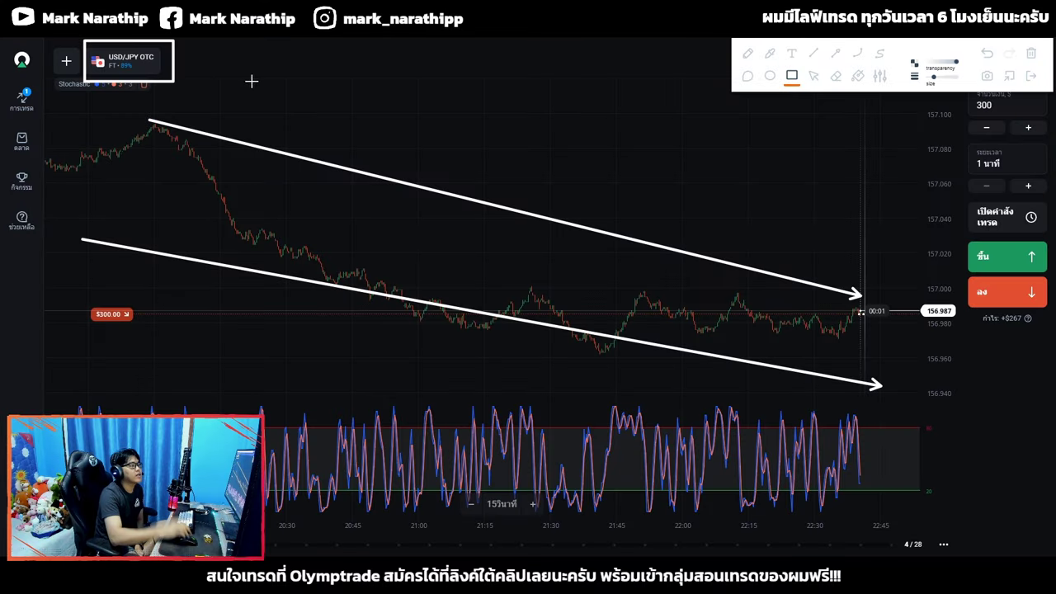
pyautogui.click(1031, 75)
pyautogui.scroll(10, 830, 255)
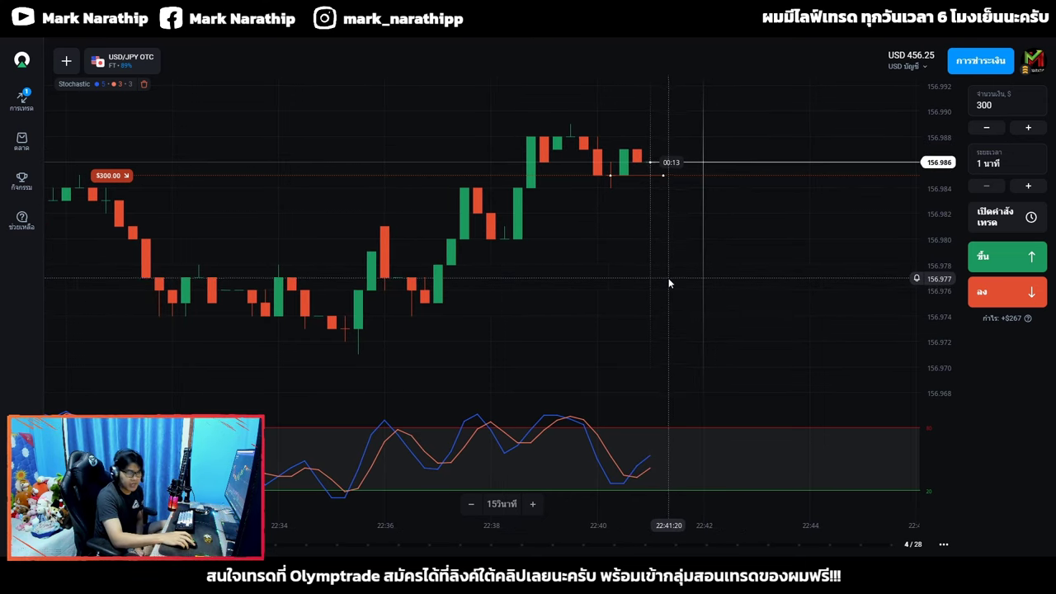
pyautogui.moveTo(669, 283); pyautogui.dragTo(698, 247)
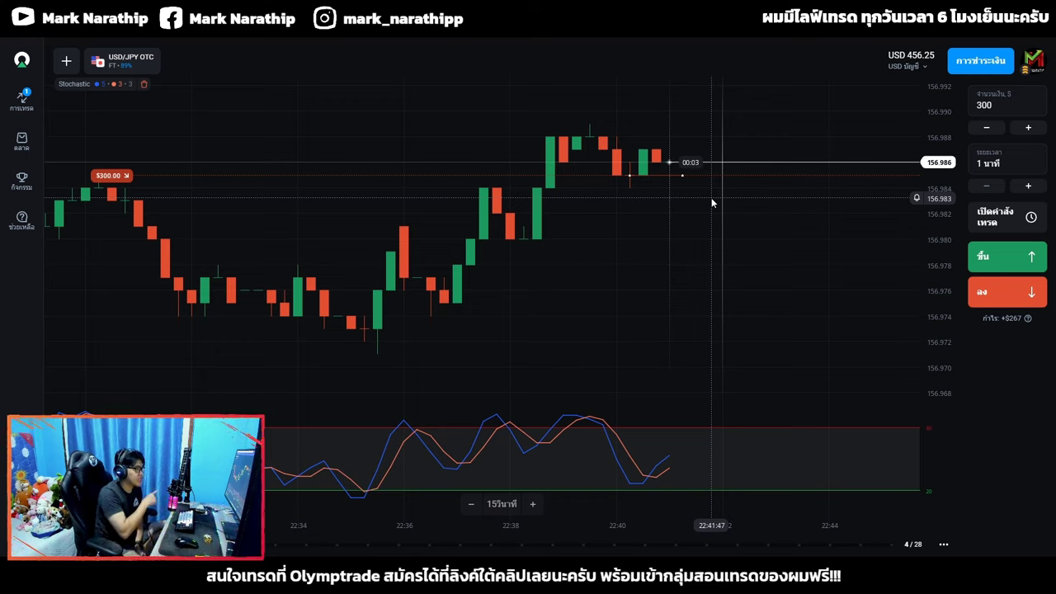
pyautogui.scroll(1, 684, 177)
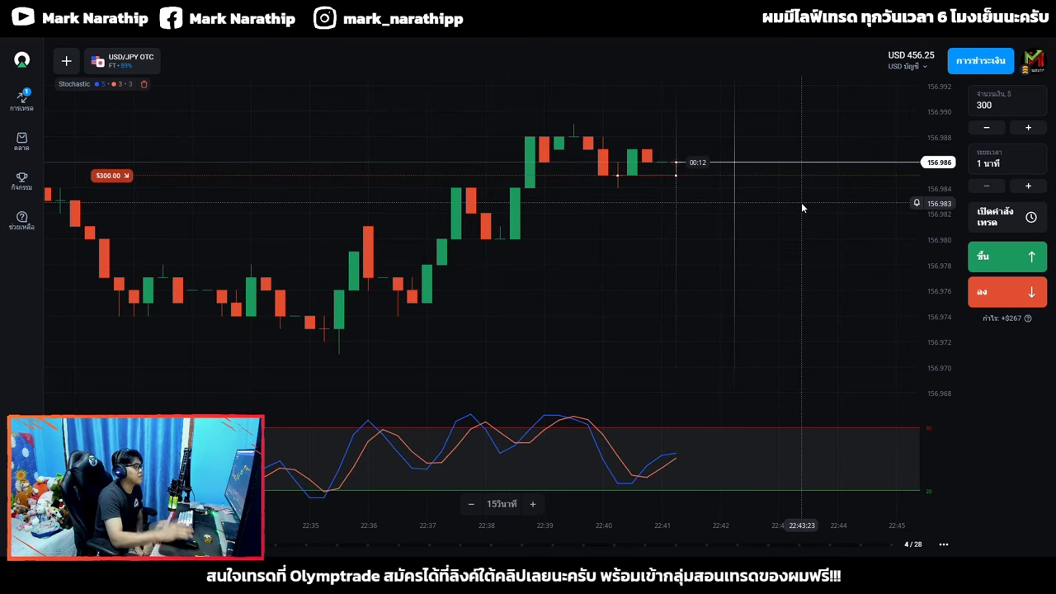
pyautogui.scroll(-3, 792, 206)
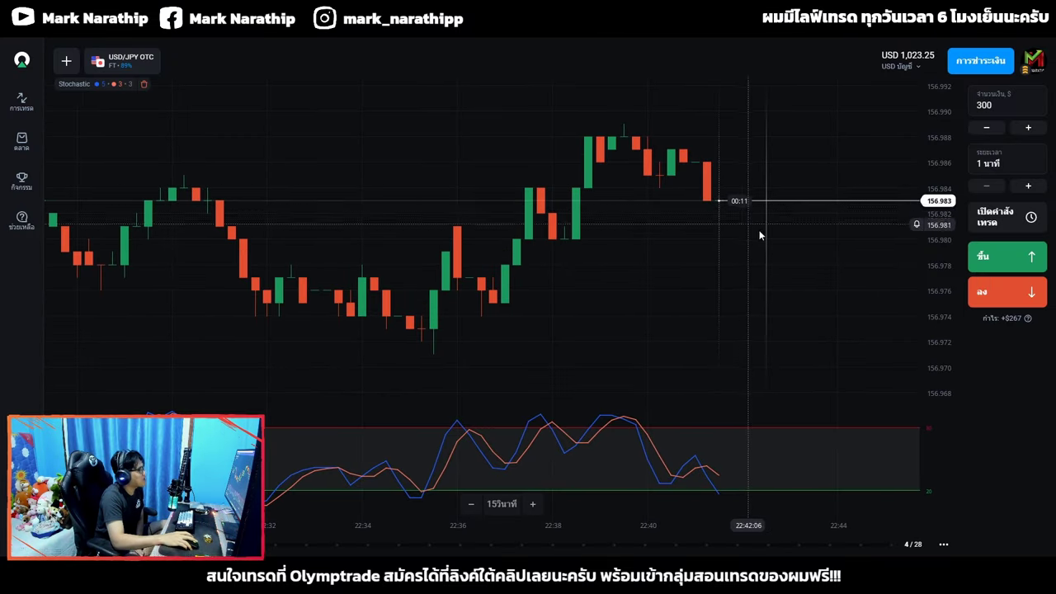
# Step: Frame the resistance zone between about 156.988 and 156.994 with a wide rectangle, and clear the annotation
pyautogui.scroll(-10, 764, 209)
pyautogui.scroll(10, 740, 237)
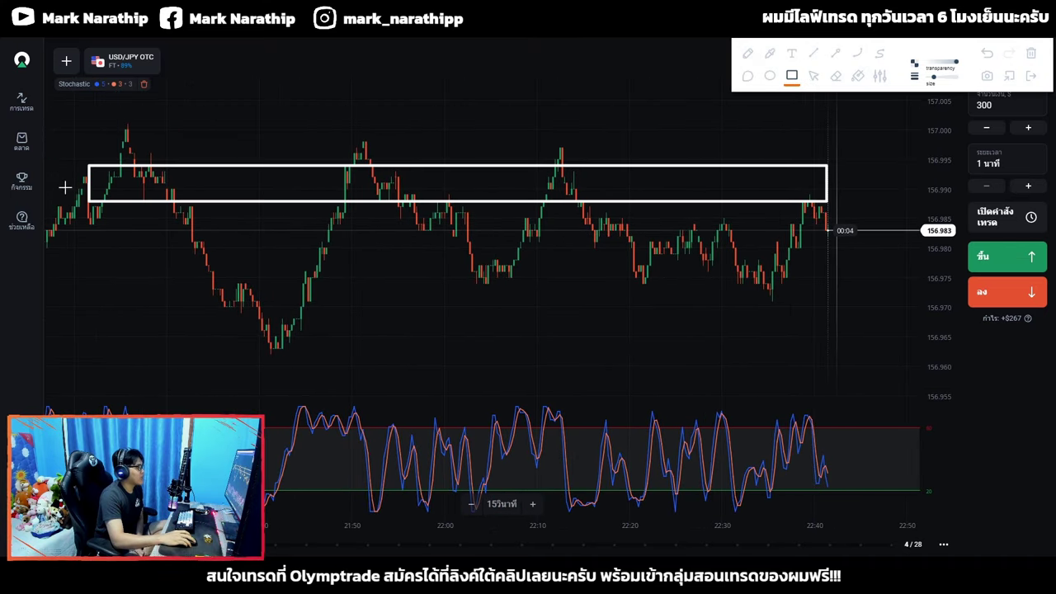
pyautogui.click(812, 77)
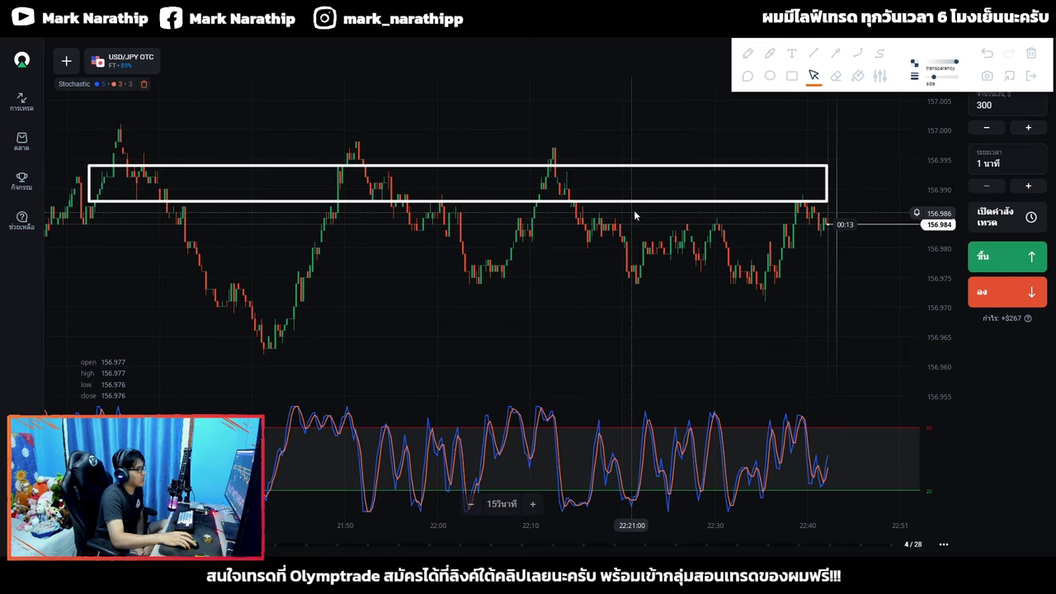
pyautogui.click(1030, 53)
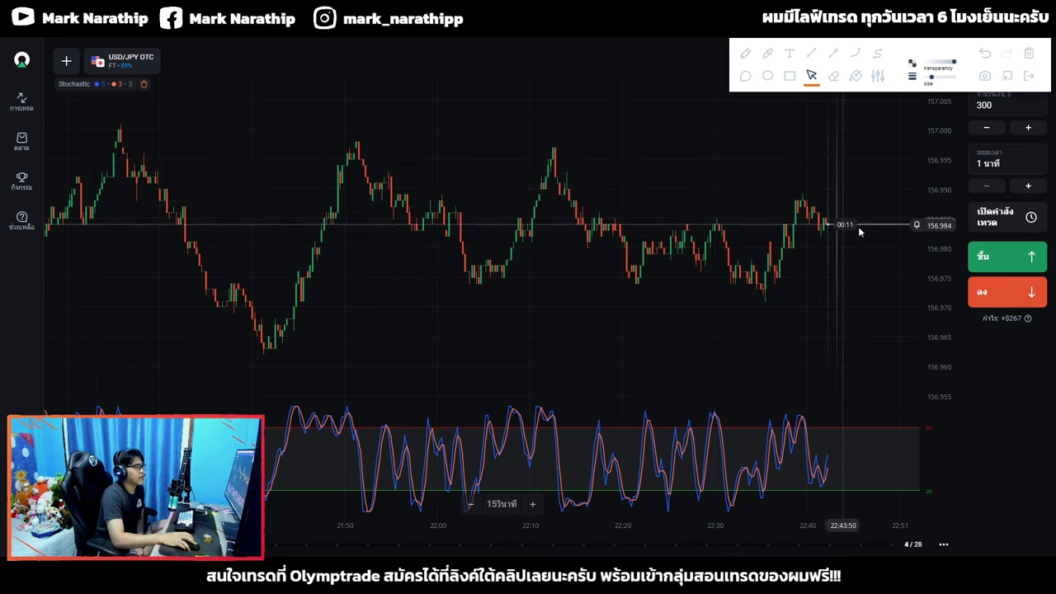
# Step: Frame the latest swing high, from about 156.987 to 156.990, with a rectangle on the USD/JPY OTC chart
pyautogui.scroll(4, 858, 226)
pyautogui.scroll(2, 855, 247)
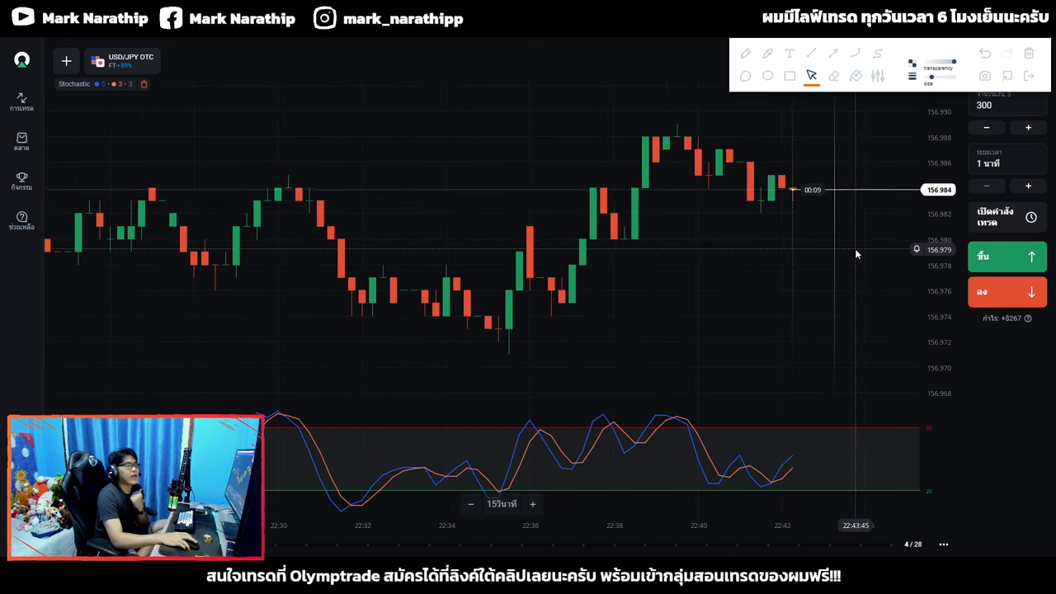
pyautogui.click(790, 76)
pyautogui.moveTo(585, 106); pyautogui.dragTo(768, 148)
pyautogui.click(812, 76)
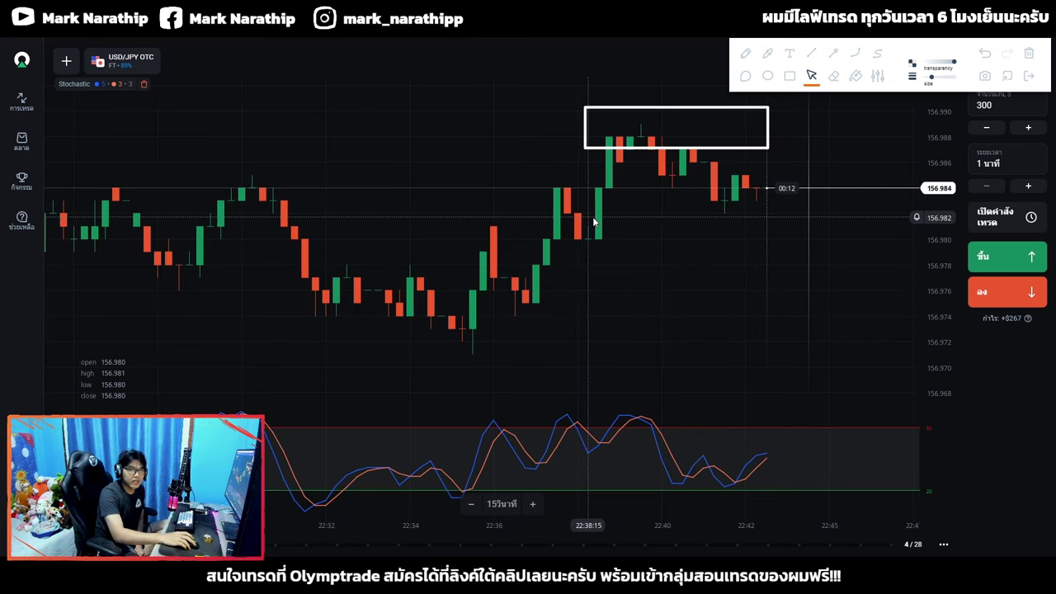
# Step: Mark the falling candles with arrows and the Stochastic's overbought crossover with a rectangle and two descending arrows, and clear all annotations
pyautogui.click(834, 52)
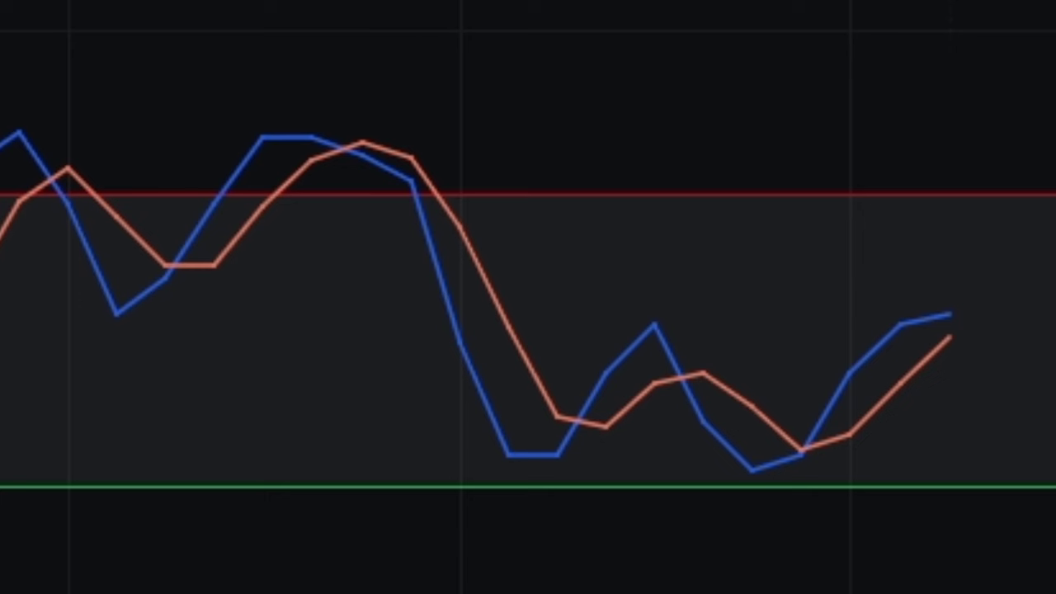
pyautogui.moveTo(229, 43); pyautogui.dragTo(463, 237)
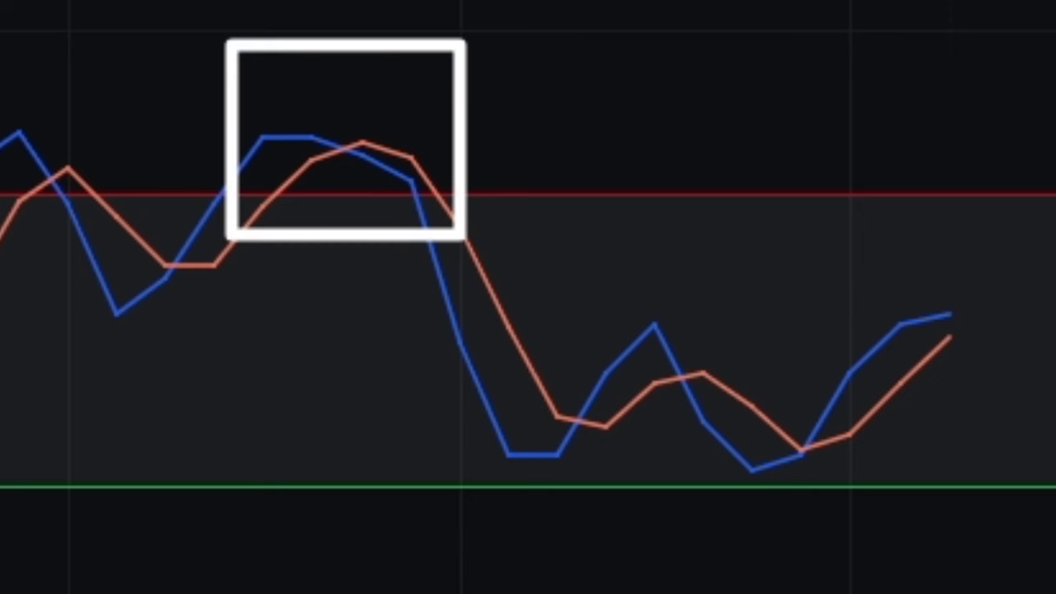
pyautogui.moveTo(455, 110); pyautogui.dragTo(872, 315)
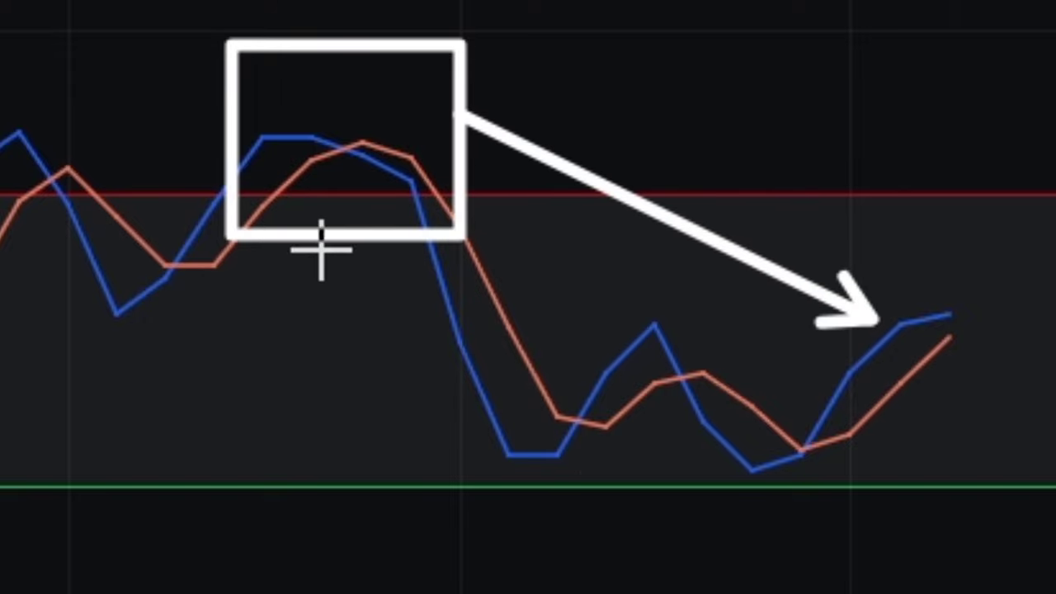
pyautogui.moveTo(320, 247); pyautogui.dragTo(705, 521)
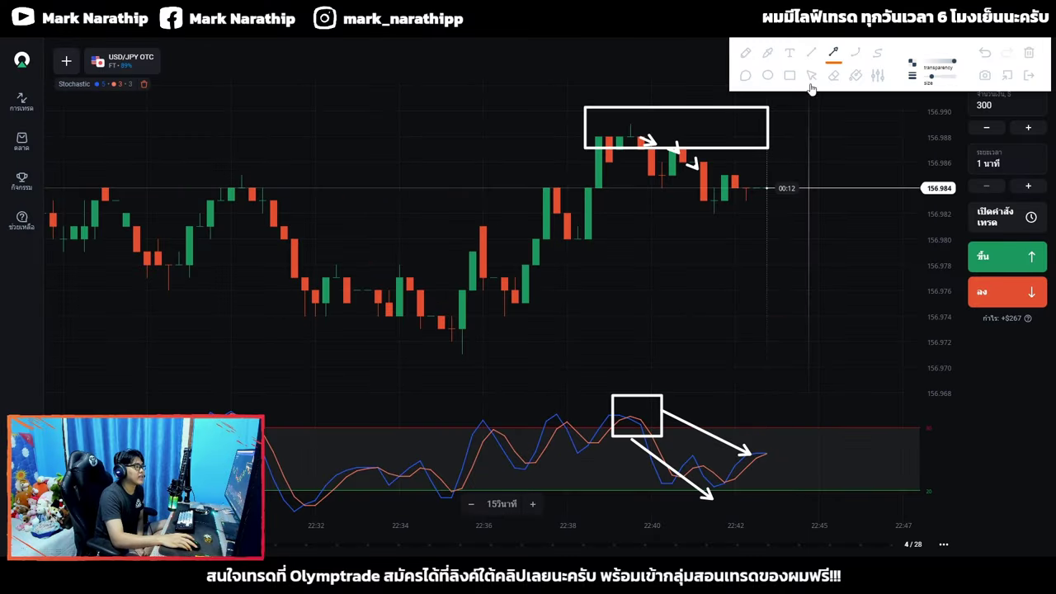
pyautogui.click(1029, 52)
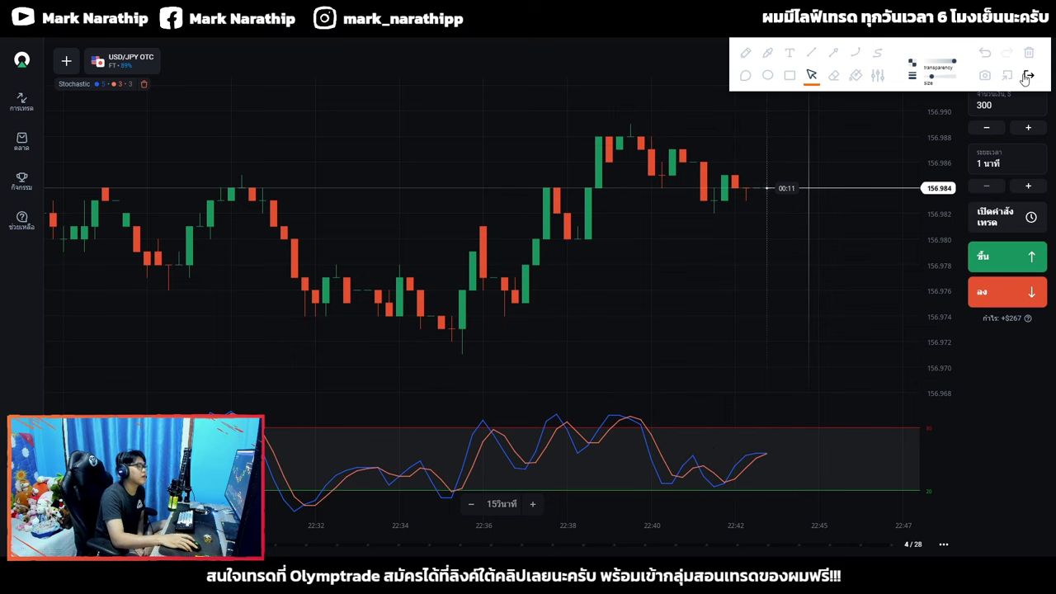
pyautogui.click(1028, 75)
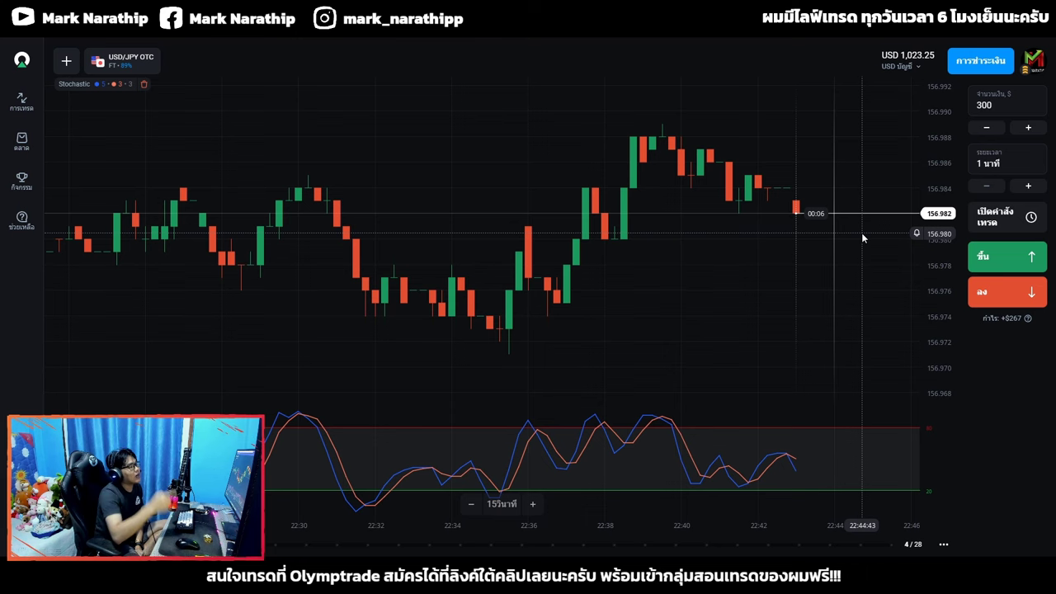
# Step: Examine the recent USD/JPY OTC candles and Stochastic swings over shorter and longer time ranges
pyautogui.scroll(-2, 818, 239)
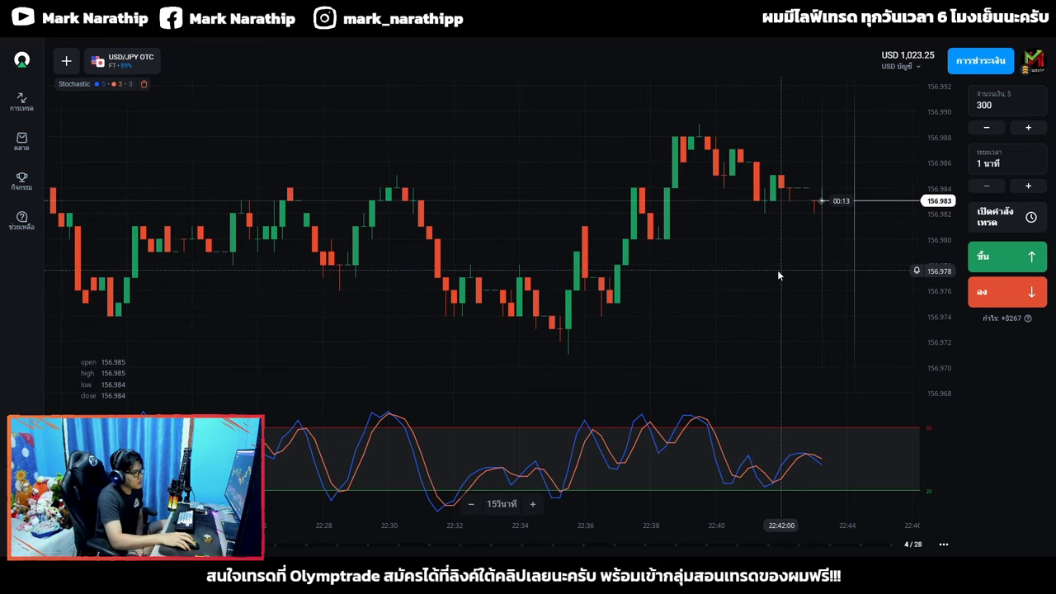
pyautogui.scroll(2, 784, 265)
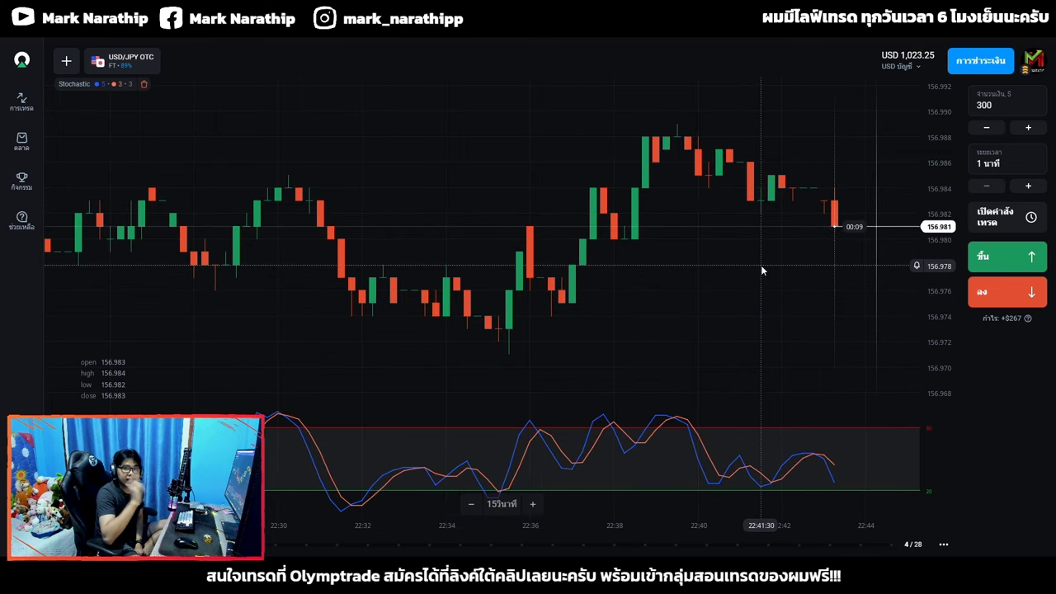
pyautogui.scroll(-3, 569, 277)
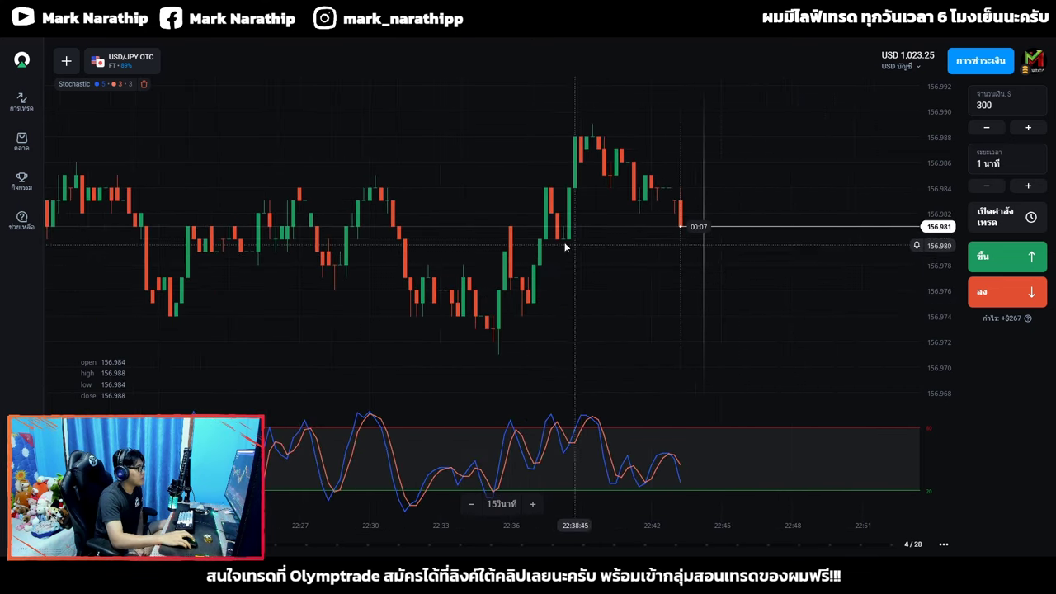
pyautogui.moveTo(532, 165); pyautogui.dragTo(573, 194)
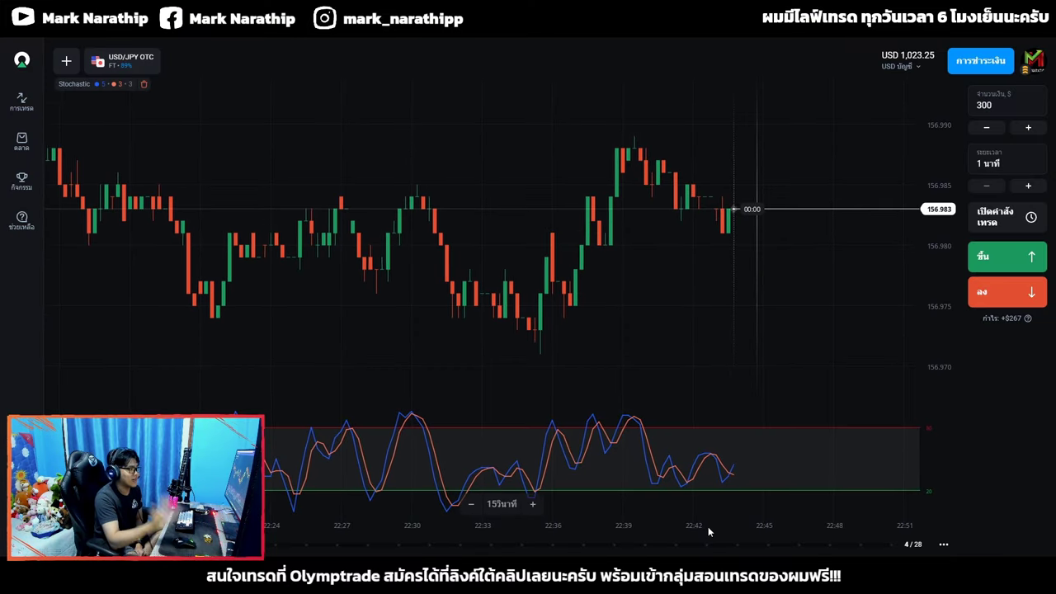
pyautogui.scroll(-3, 619, 329)
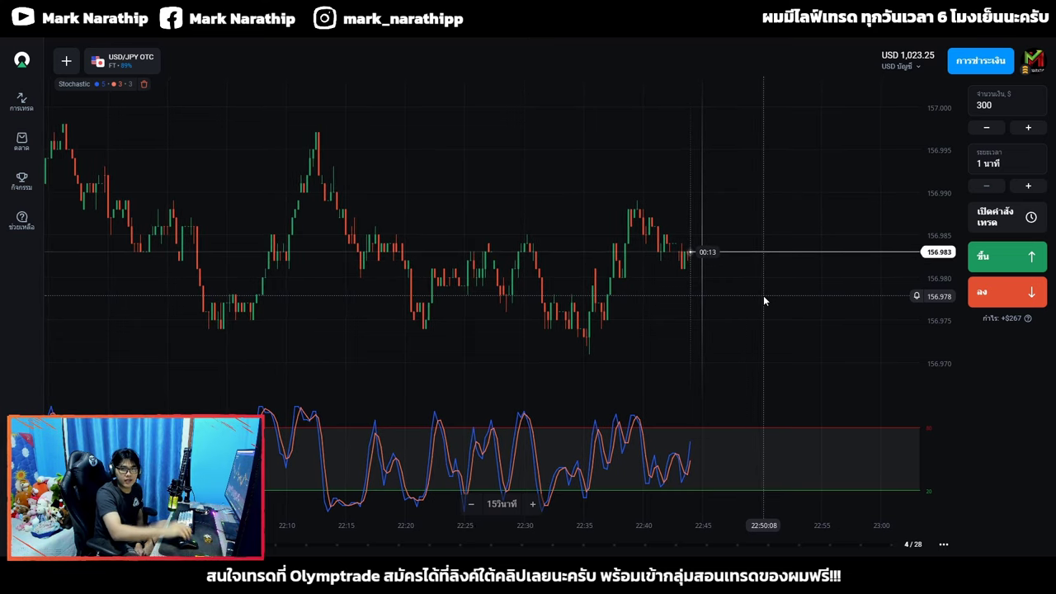
pyautogui.scroll(-3, 750, 247)
pyautogui.moveTo(738, 265); pyautogui.dragTo(795, 266)
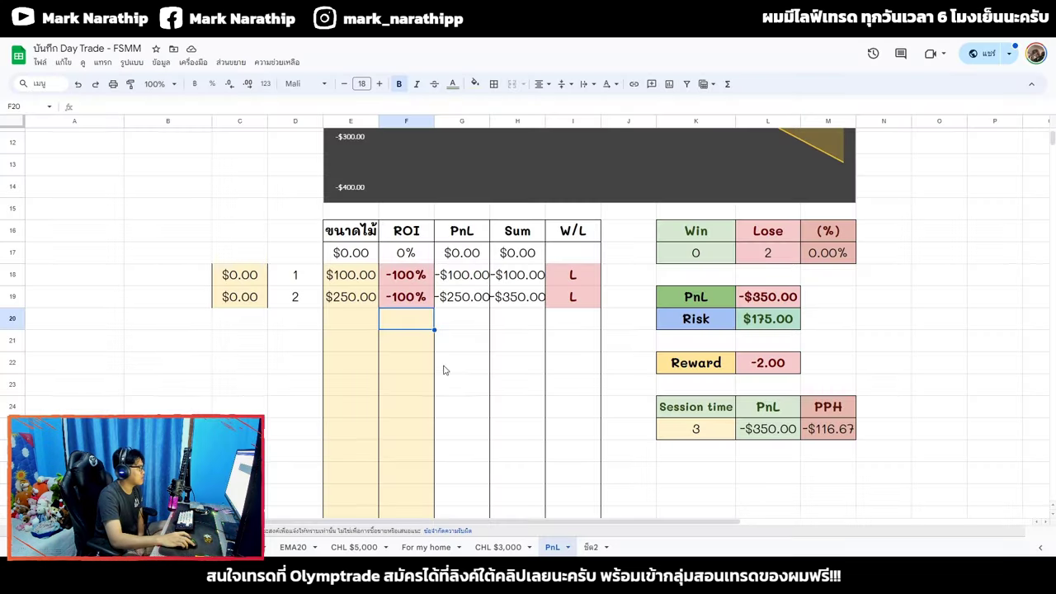
# Step: Record the third trade in row 20 of the PnL sheet with a $300.00 stake and 89% ROI, and review its PnL and running sum
pyautogui.write('$300.00')
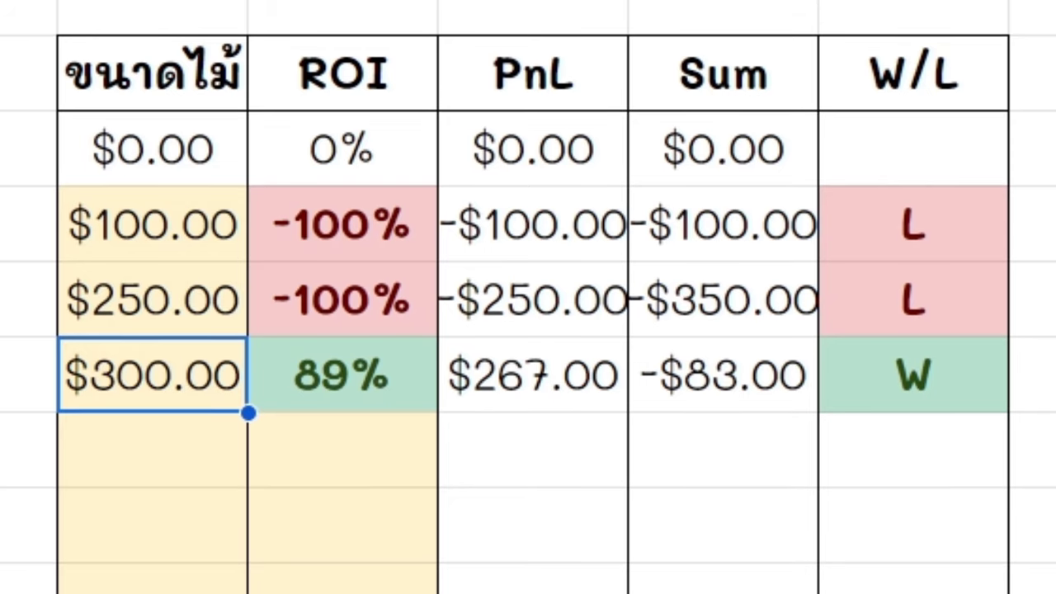
pyautogui.click(516, 417)
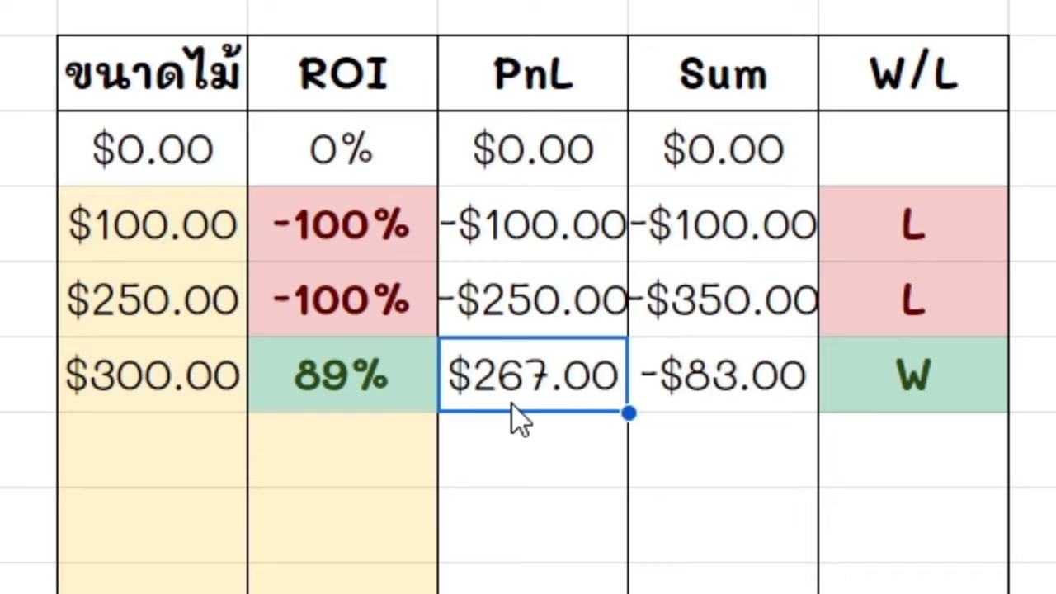
pyautogui.click(709, 400)
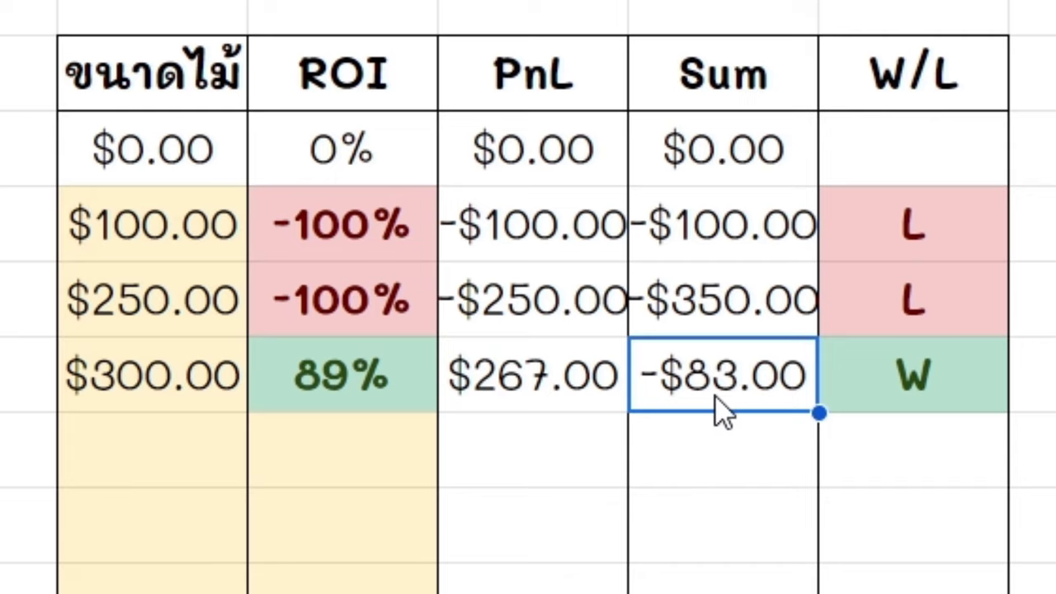
pyautogui.click(740, 299)
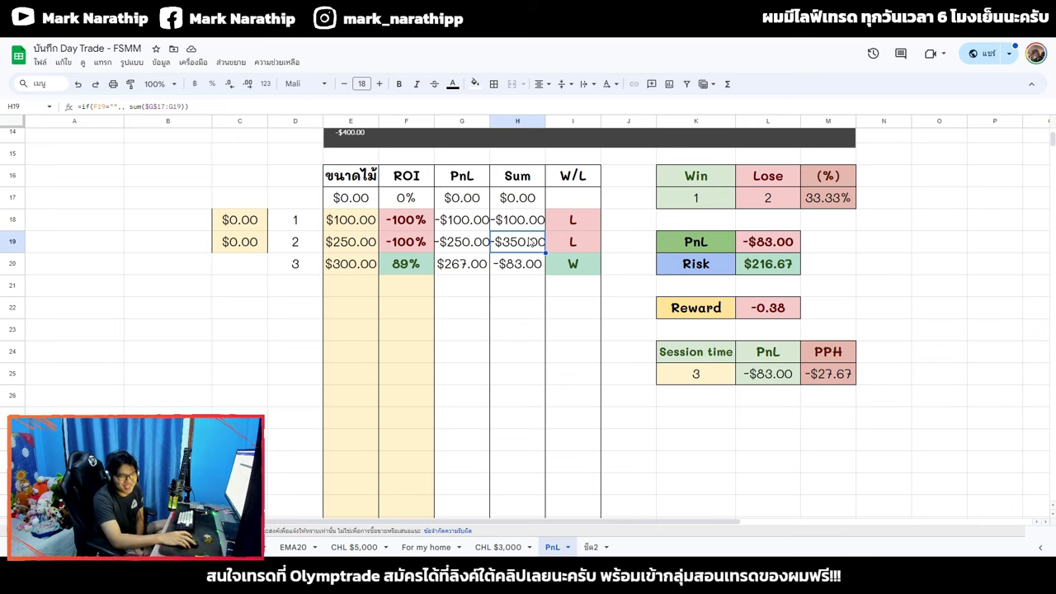
pyautogui.click(351, 286)
pyautogui.write('200')
pyautogui.press('Return')
pyautogui.hotkey('ctrl', 'z')
pyautogui.click(519, 265)
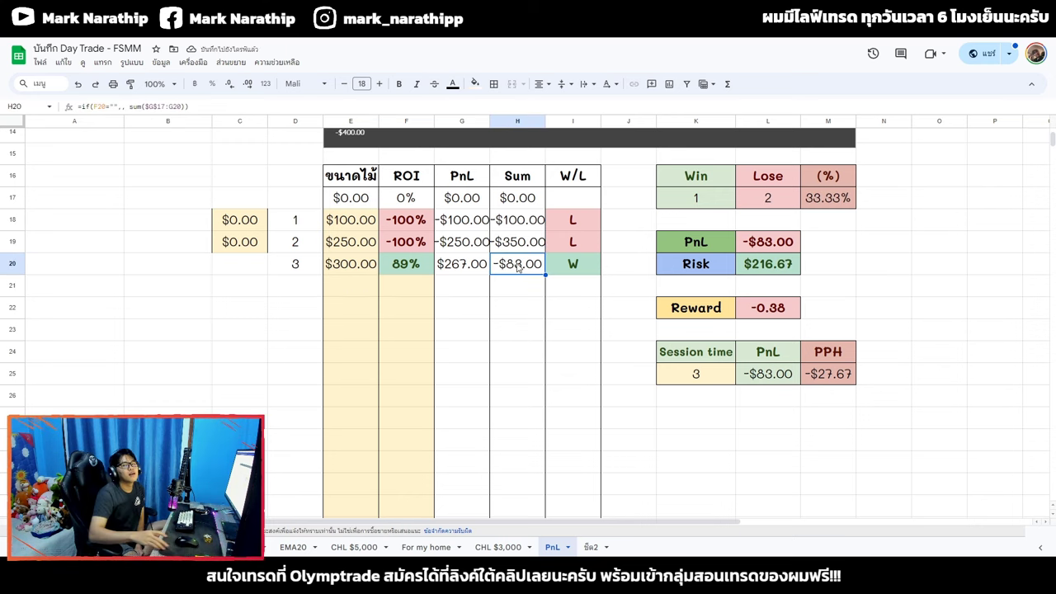
# Step: Switch back to Olymp Trade and open a $300 up trade with a 1-minute duration on the Europe Composite Index
pyautogui.hotkey('alt', 'Tab')
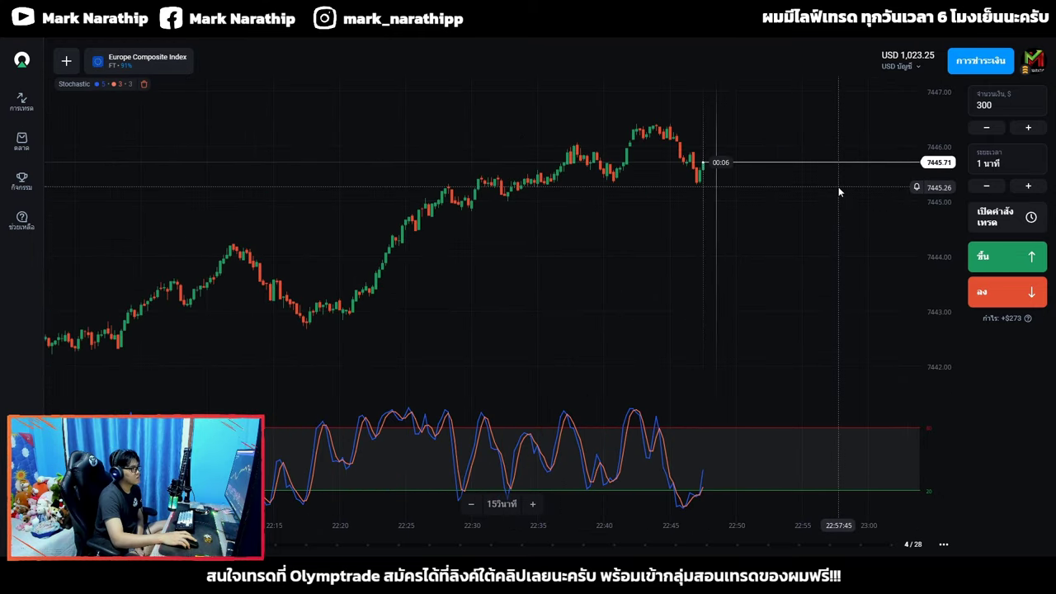
pyautogui.click(1004, 255)
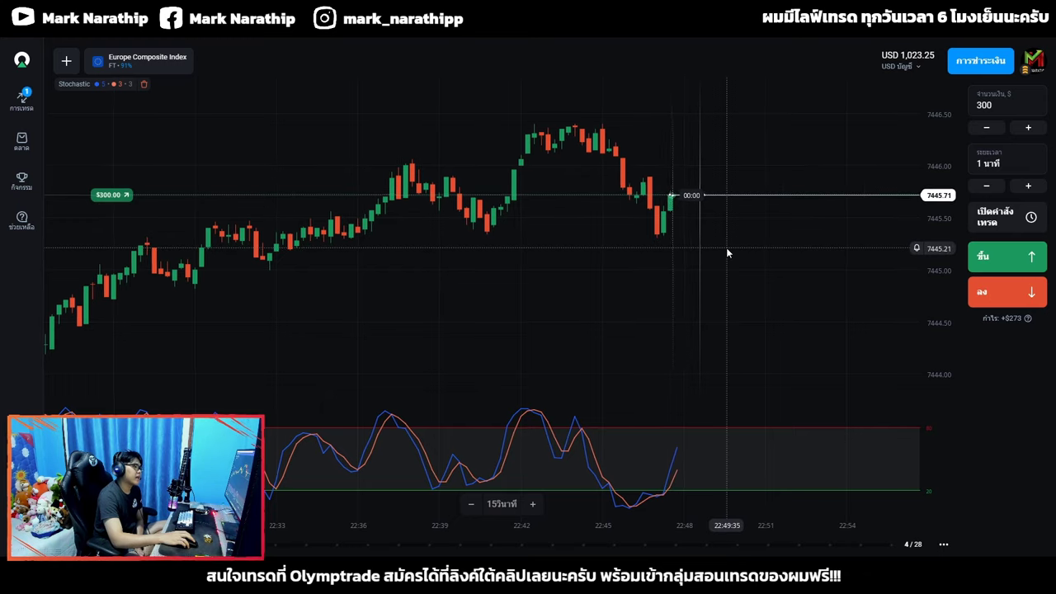
# Step: Outline the Europe Composite Index's long-term uptrend with two rising parallel arrows, one above and one below the candles
pyautogui.scroll(5, 811, 264)
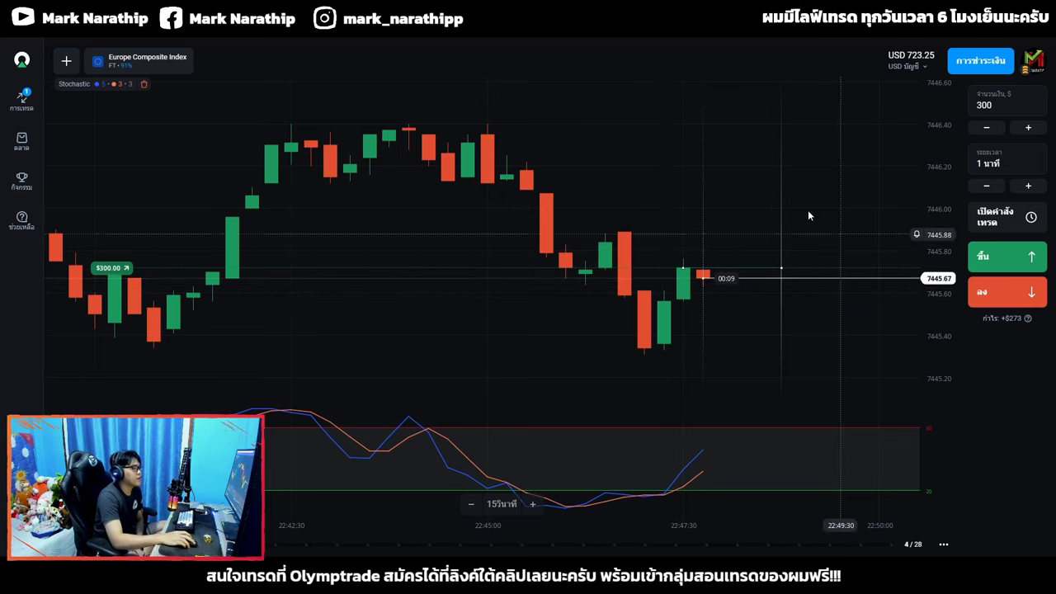
pyautogui.scroll(-5, 763, 247)
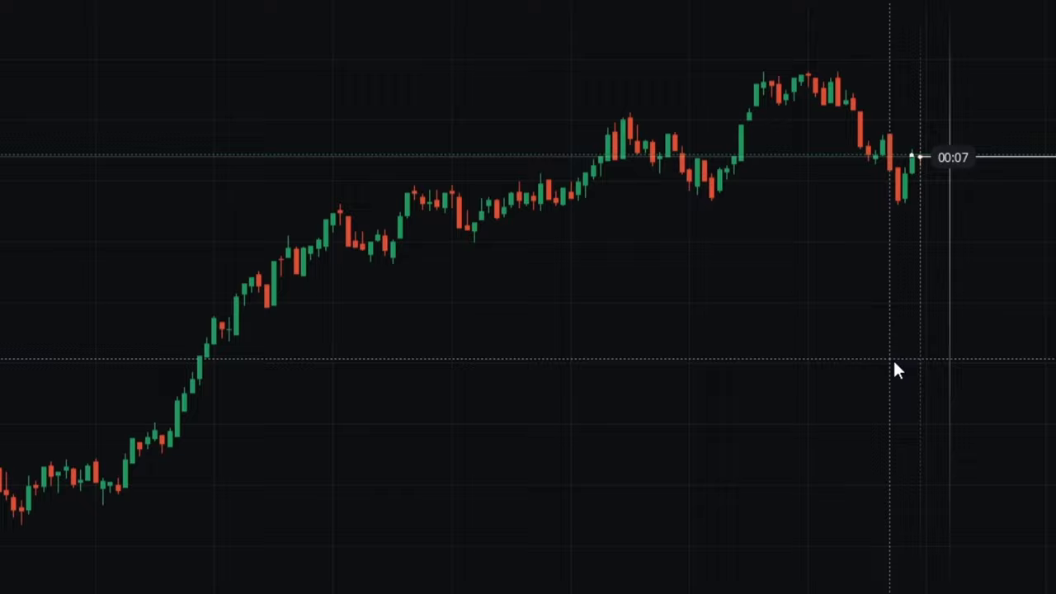
pyautogui.scroll(-5, 776, 404)
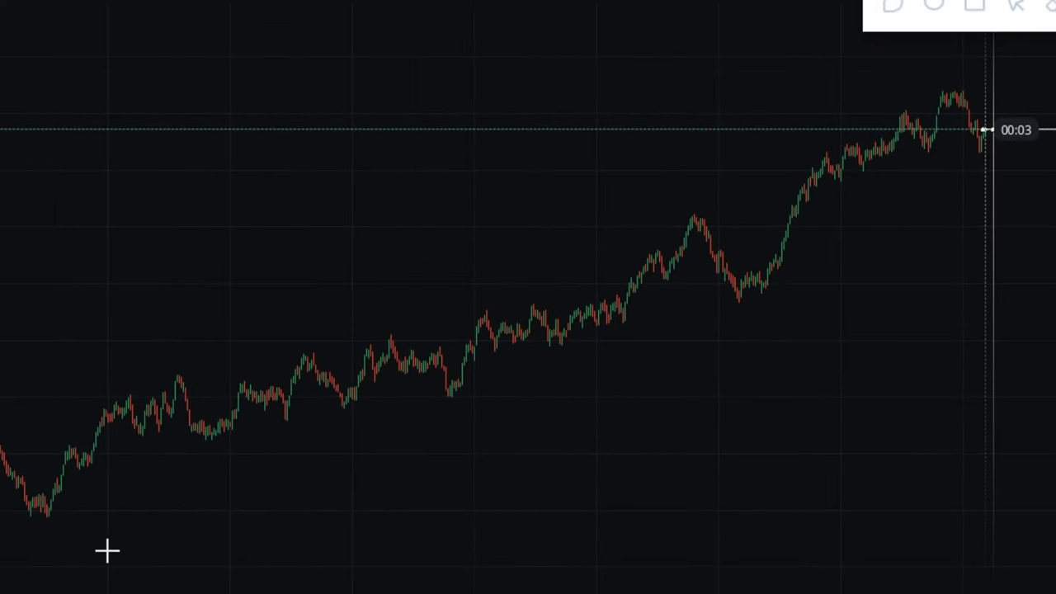
pyautogui.moveTo(41, 536); pyautogui.dragTo(1054, 198)
pyautogui.moveTo(14, 406); pyautogui.dragTo(943, 102)
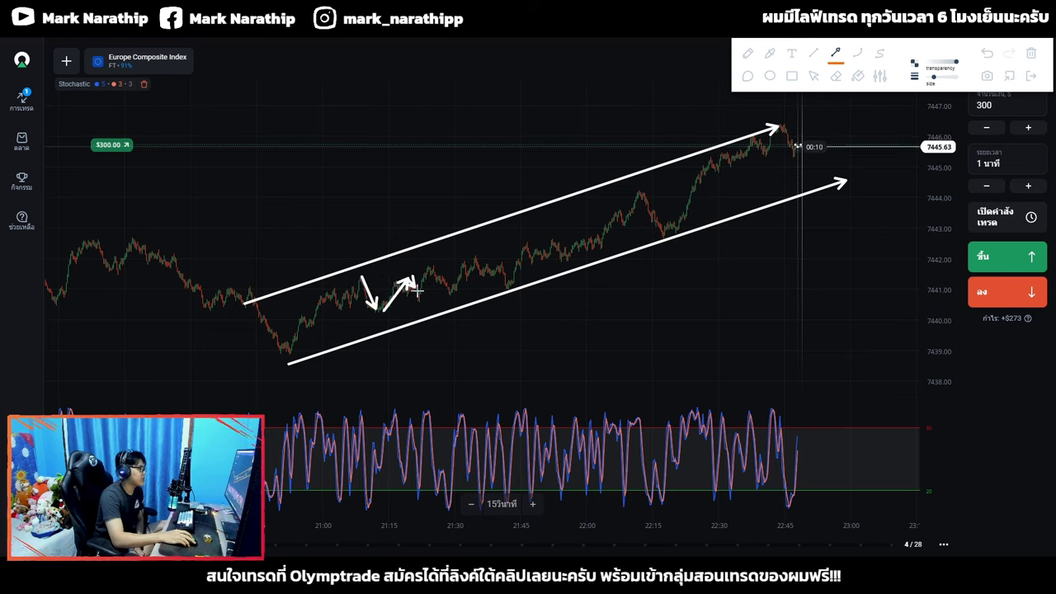
# Step: Trace the price swings inside the rising channel with a zigzag of arrows, and clear all annotations
pyautogui.moveTo(421, 295)
pyautogui.mouseDown()
pyautogui.moveTo(434, 268)
pyautogui.moveTo(451, 291)
pyautogui.mouseUp()
pyautogui.moveTo(452, 290)
pyautogui.mouseDown()
pyautogui.moveTo(482, 259)
pyautogui.moveTo(538, 246)
pyautogui.mouseUp()
pyautogui.moveTo(538, 245)
pyautogui.mouseDown()
pyautogui.moveTo(560, 259)
pyautogui.moveTo(641, 196)
pyautogui.mouseUp()
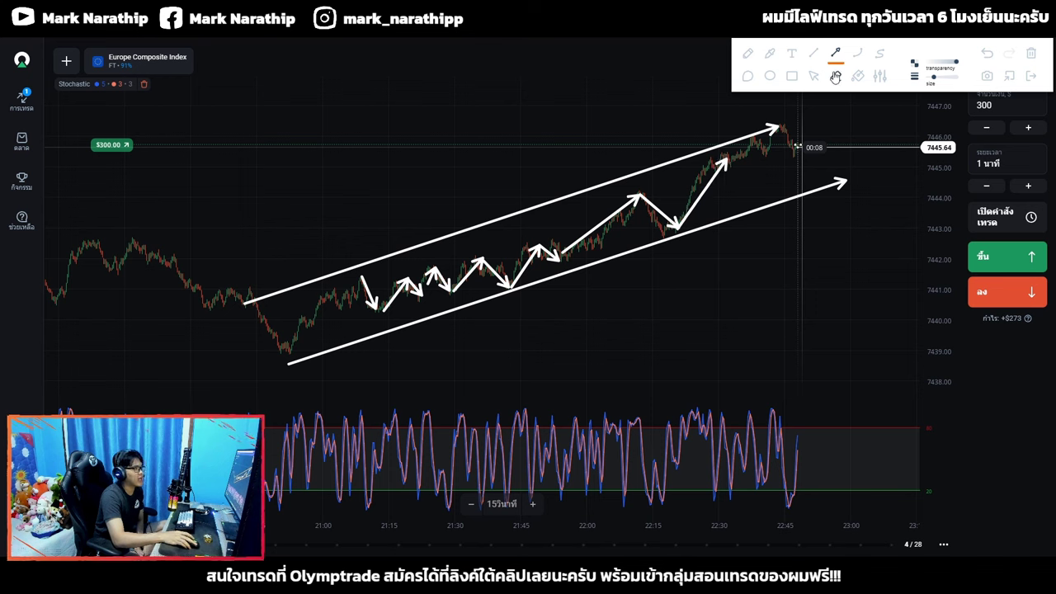
pyautogui.click(813, 76)
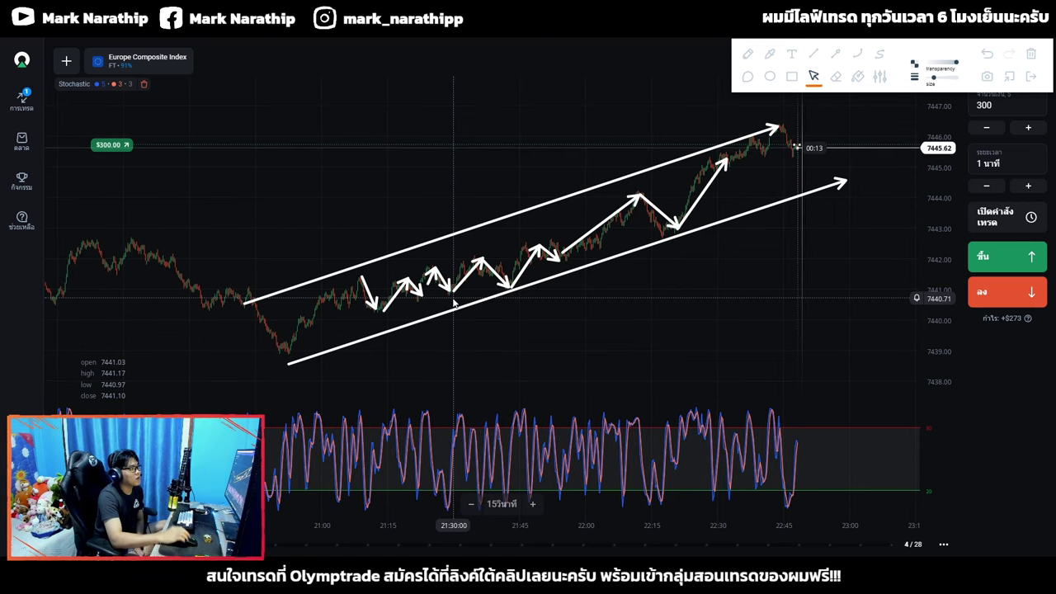
pyautogui.click(1036, 56)
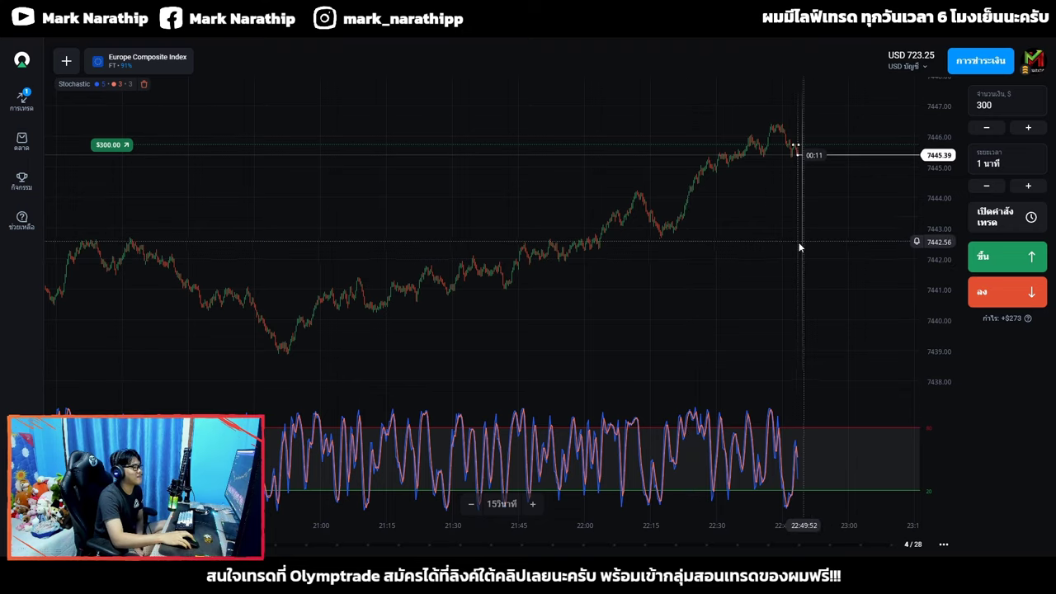
# Step: Mark the horizontal support zone beneath the recent candles with a long, narrow rectangle
pyautogui.scroll(5, 813, 207)
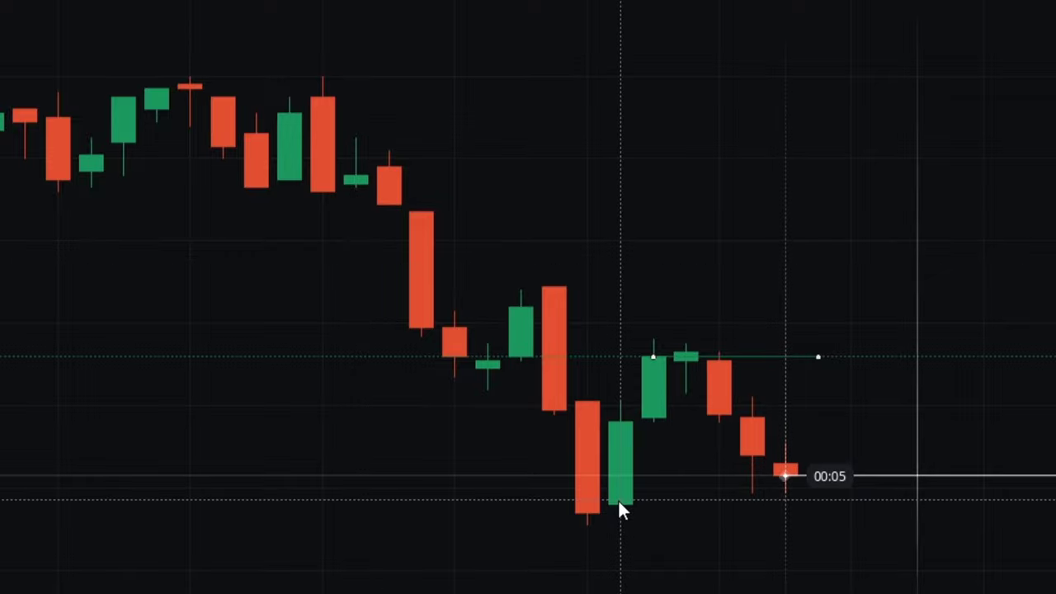
pyautogui.scroll(-3, 719, 489)
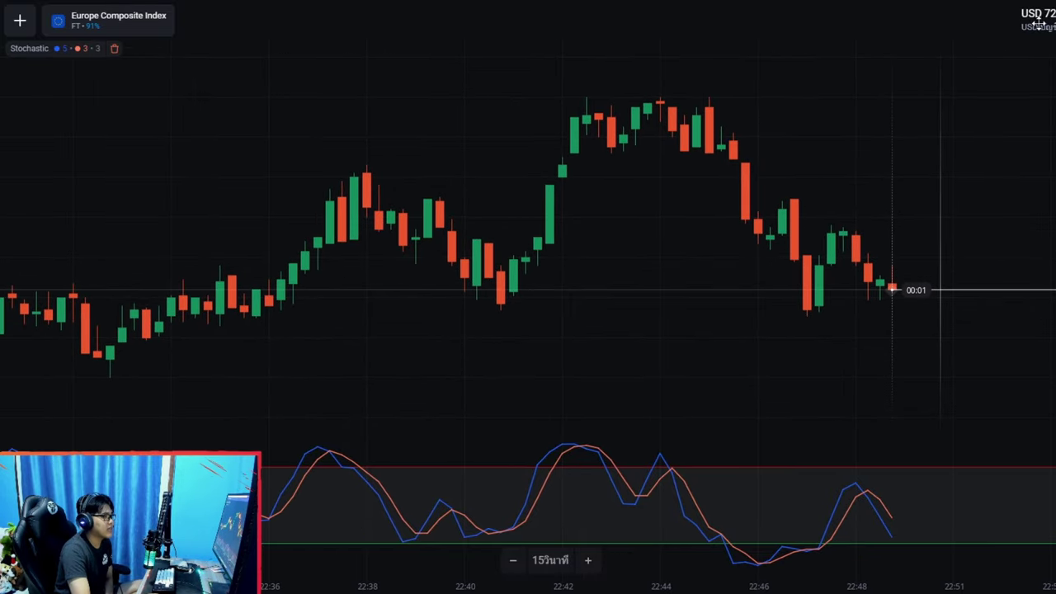
pyautogui.click(904, 37)
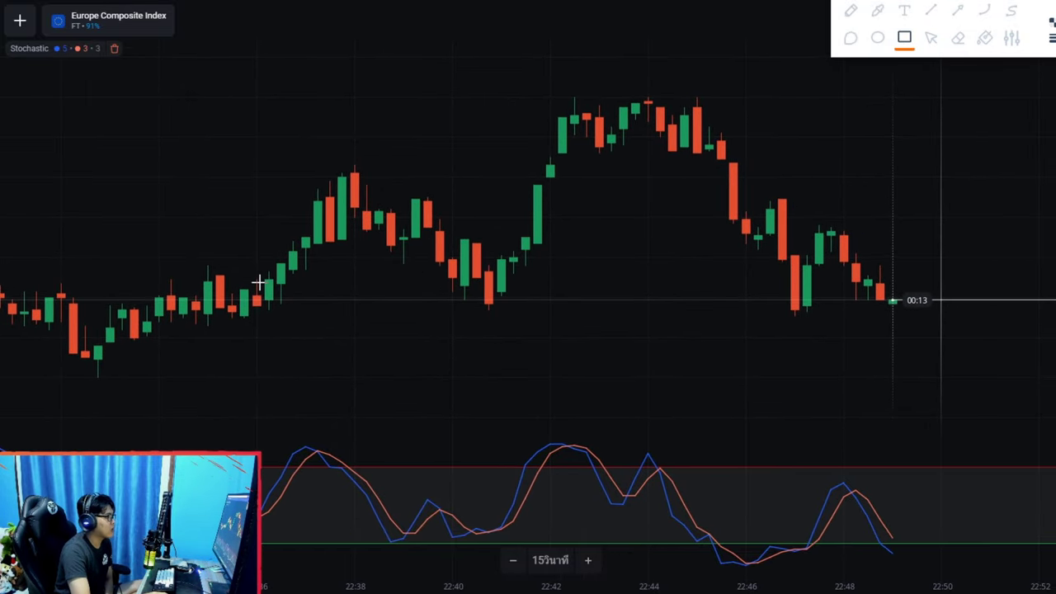
pyautogui.moveTo(167, 274); pyautogui.dragTo(937, 305)
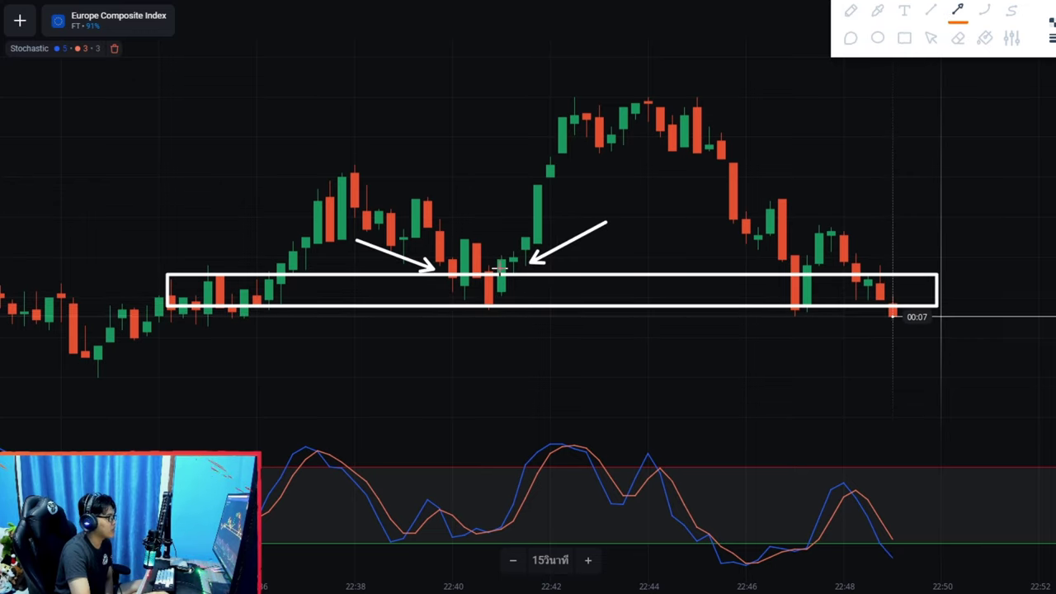
# Step: Mark the rallies from the support zone and its earlier touches with arrows, and clear all annotations
pyautogui.moveTo(504, 269); pyautogui.dragTo(548, 200)
pyautogui.moveTo(551, 177); pyautogui.dragTo(566, 146)
pyautogui.moveTo(565, 137); pyautogui.dragTo(573, 123)
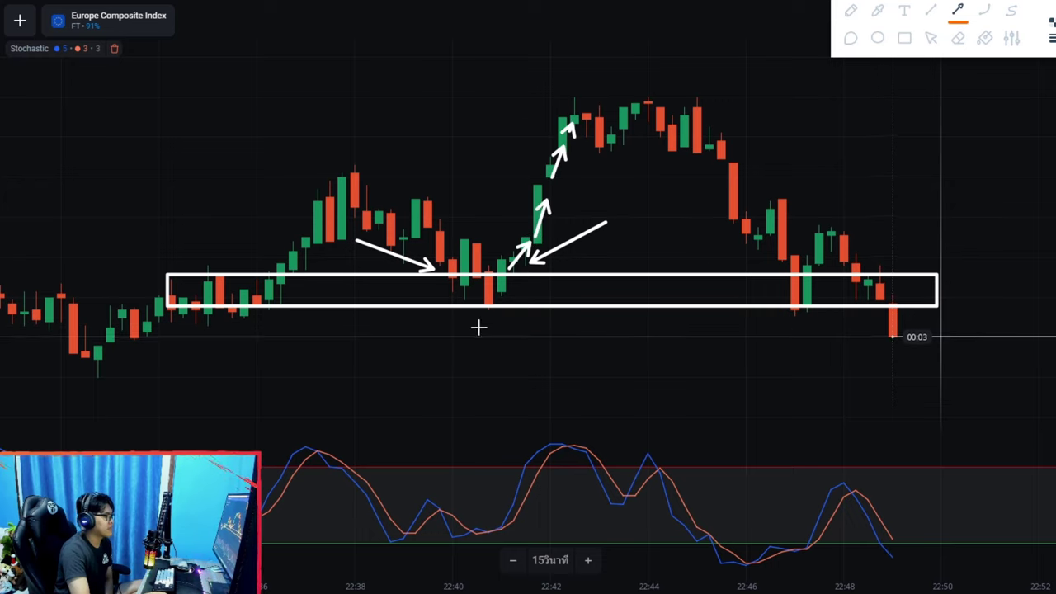
pyautogui.moveTo(494, 357); pyautogui.dragTo(501, 322)
pyautogui.moveTo(537, 346); pyautogui.dragTo(530, 319)
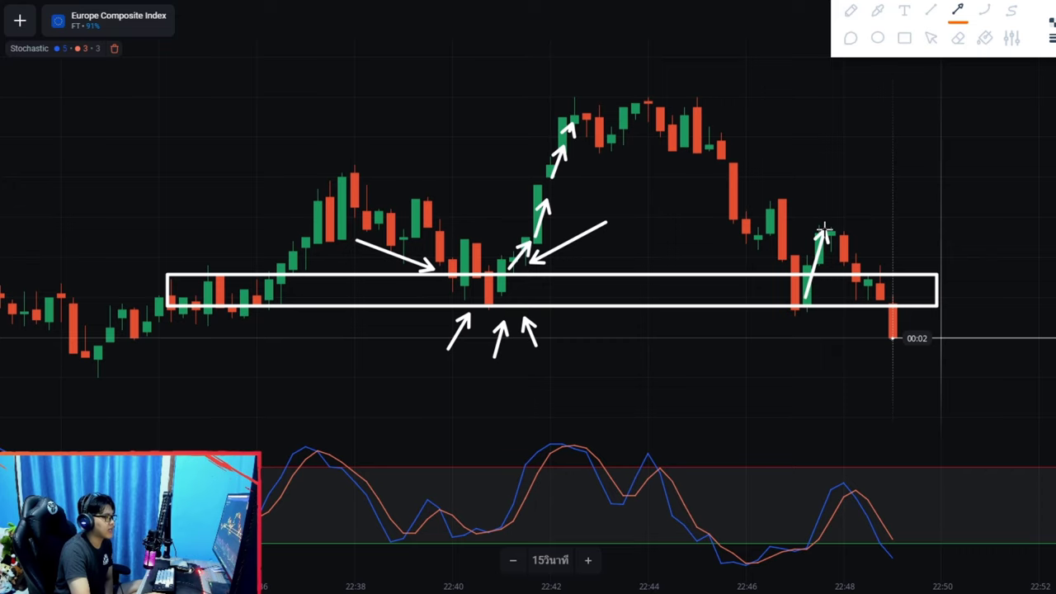
pyautogui.click(932, 37)
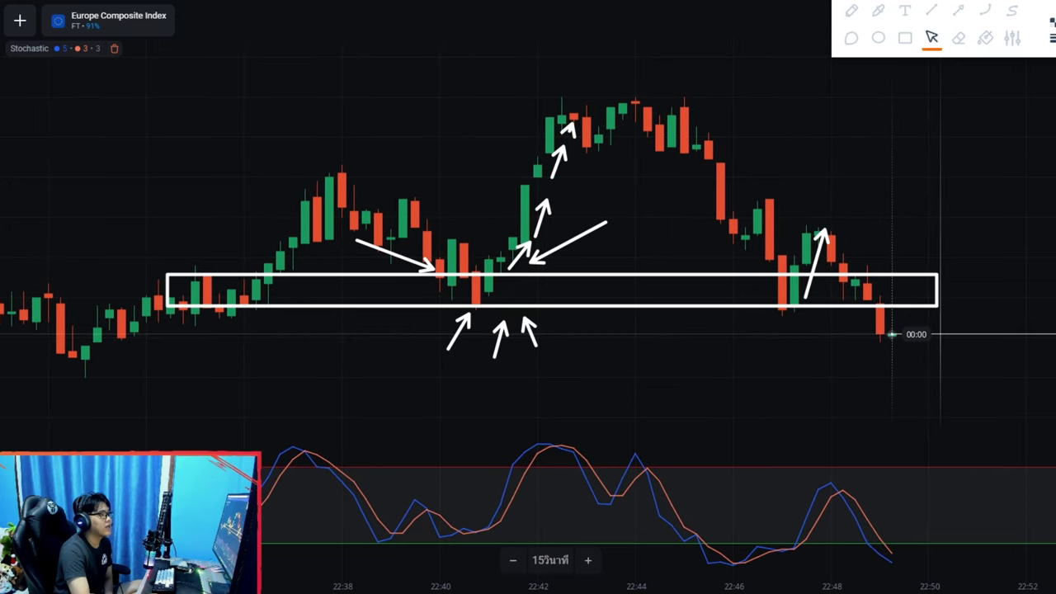
pyautogui.moveTo(877, 159); pyautogui.dragTo(892, 162)
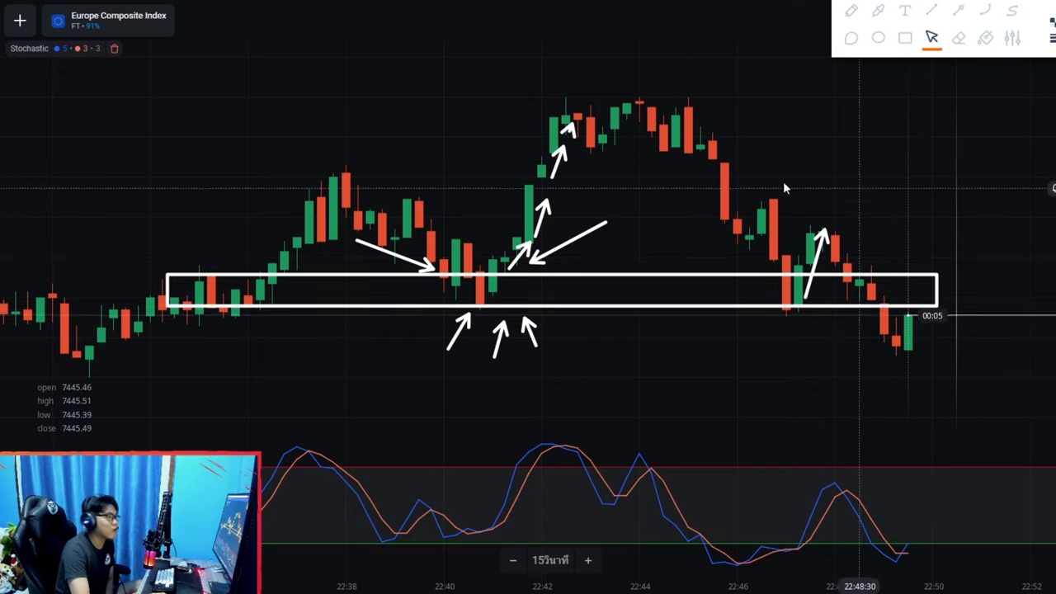
pyautogui.click(985, 37)
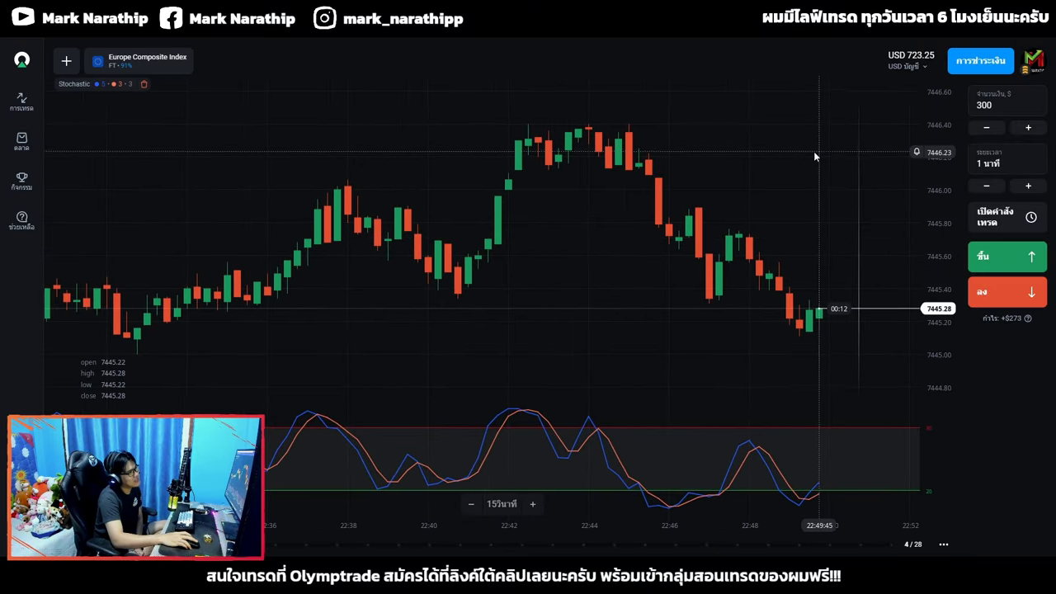
# Step: Switch to the PnL sheet and record the fourth trade in row 21 with a $300.00 stake and -100% ROI
pyautogui.scroll(-2, 813, 151)
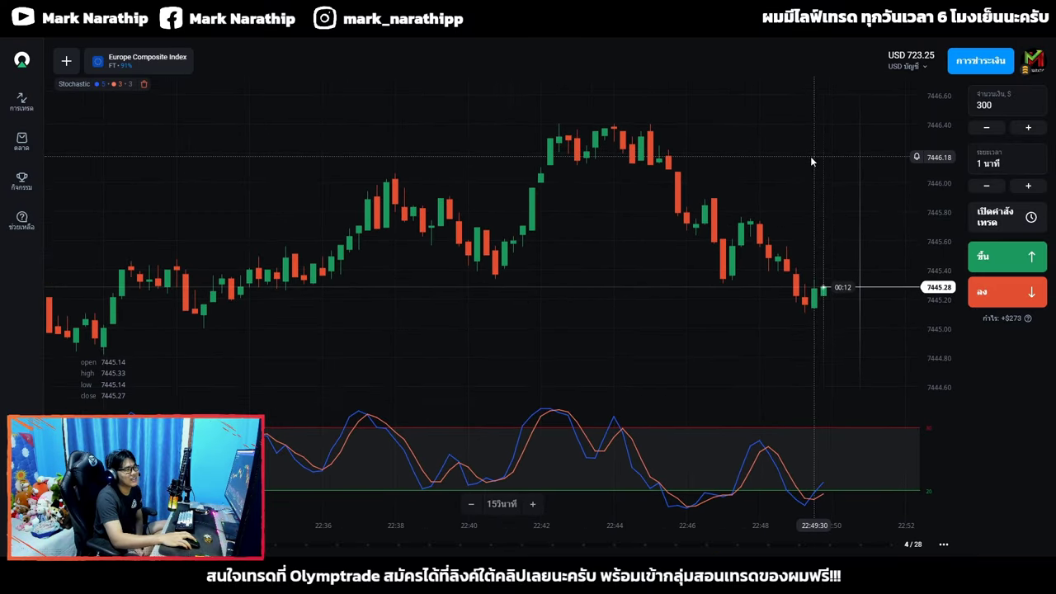
pyautogui.hotkey('alt', 'Tab')
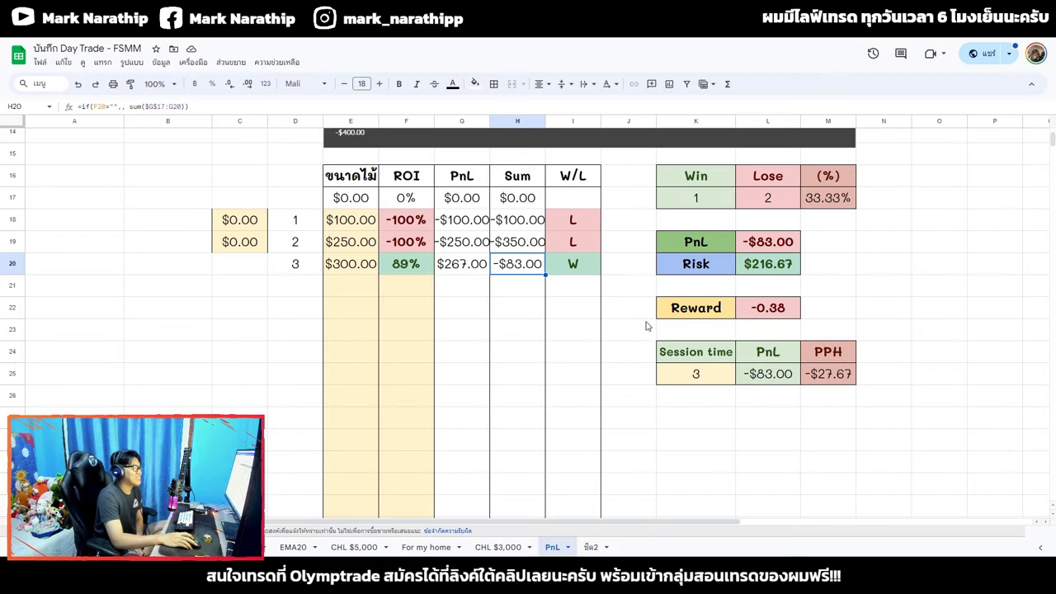
pyautogui.click(352, 289)
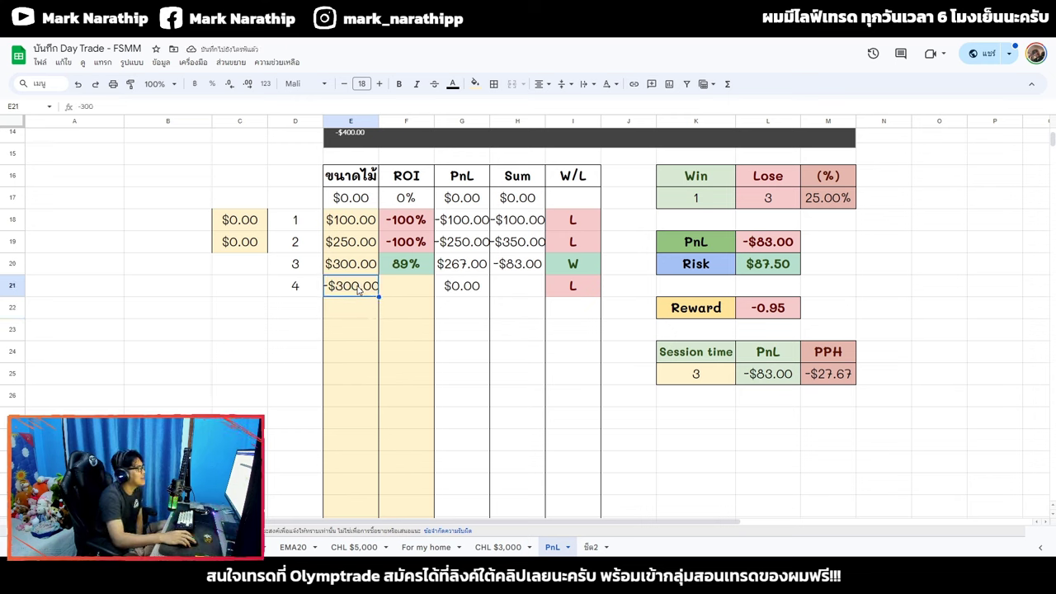
pyautogui.hotkey('ctrl', 'z')
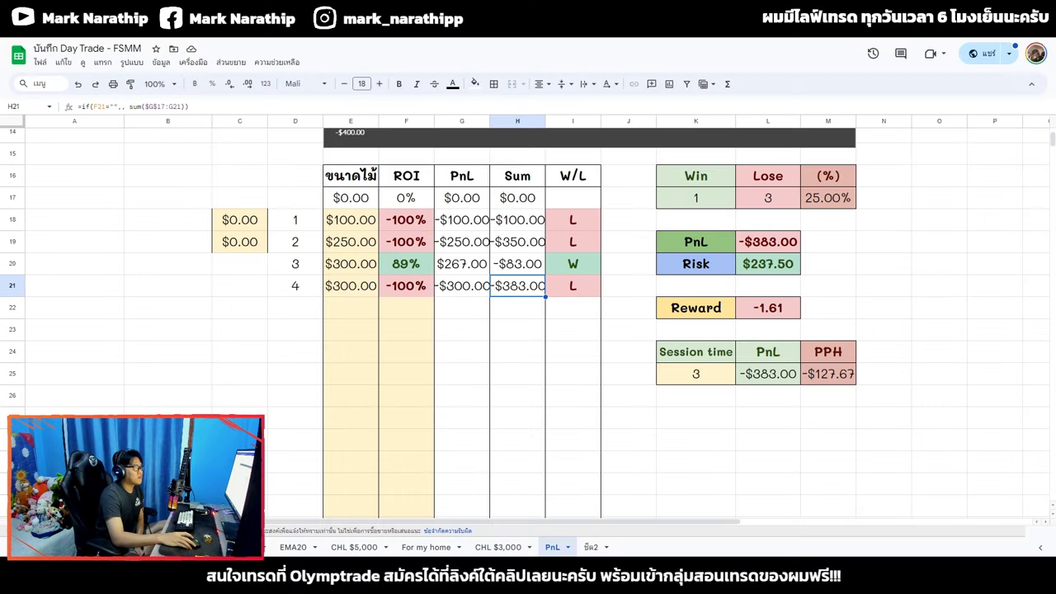
# Step: Switch back to Olymp Trade, check the trend over several time ranges, and open a $300 up trade with a 1-minute duration
pyautogui.hotkey('alt', 'Tab')
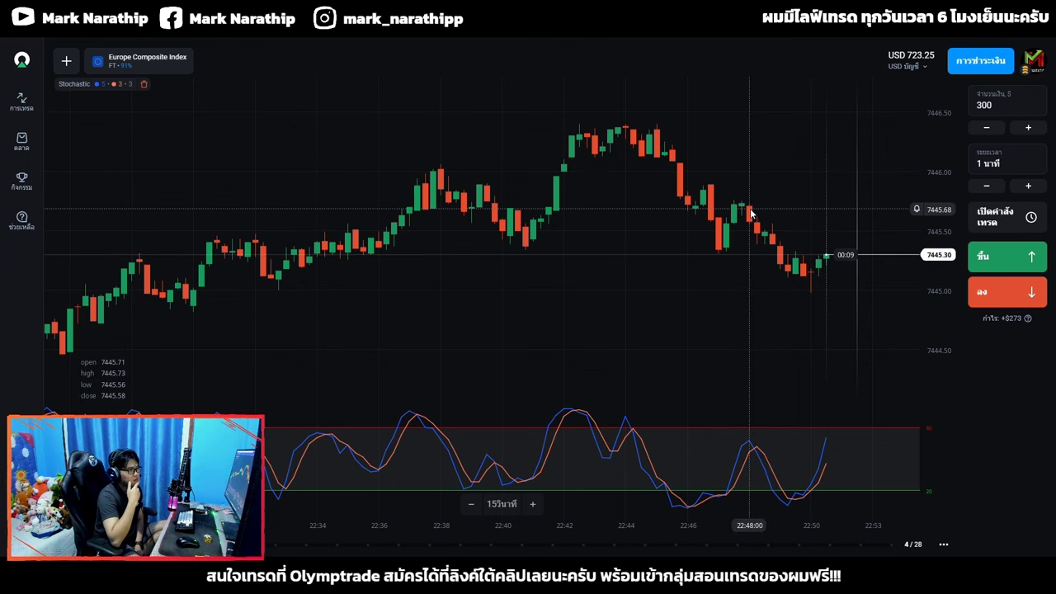
pyautogui.scroll(-3, 649, 246)
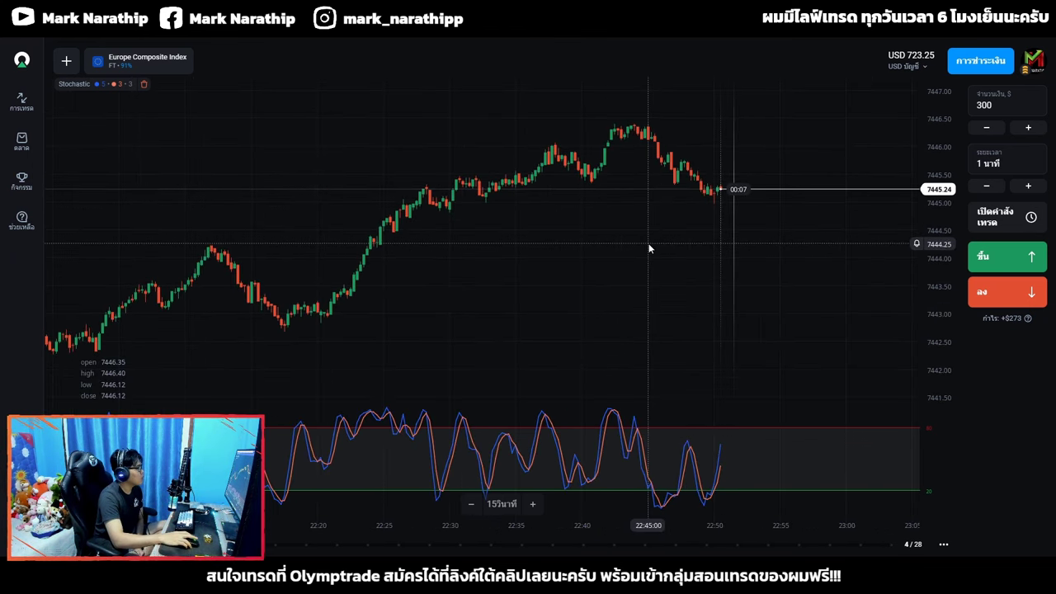
pyautogui.scroll(-3, 649, 248)
pyautogui.scroll(6, 668, 248)
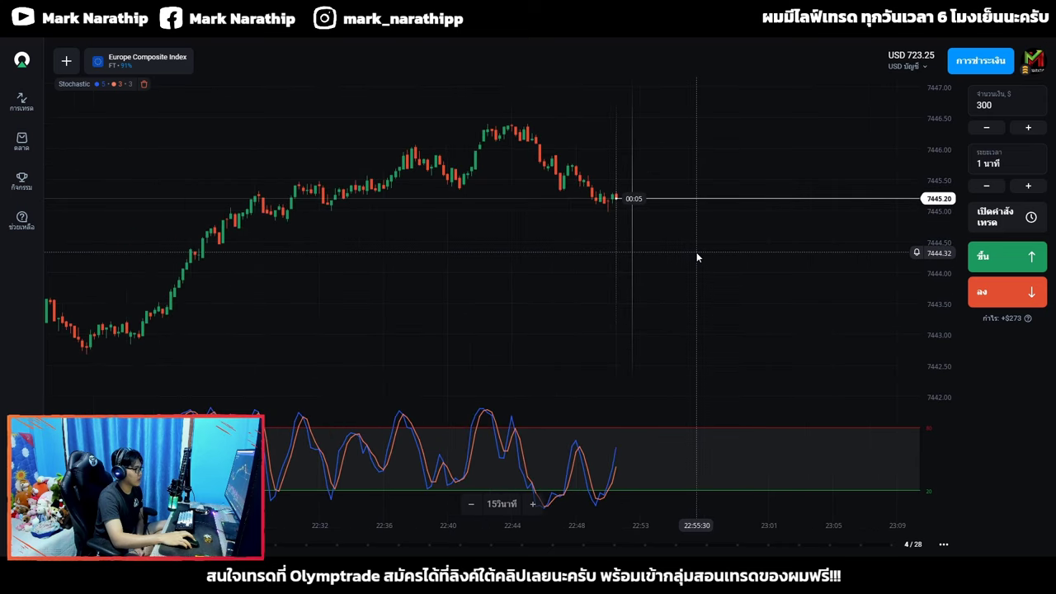
pyautogui.scroll(2, 775, 280)
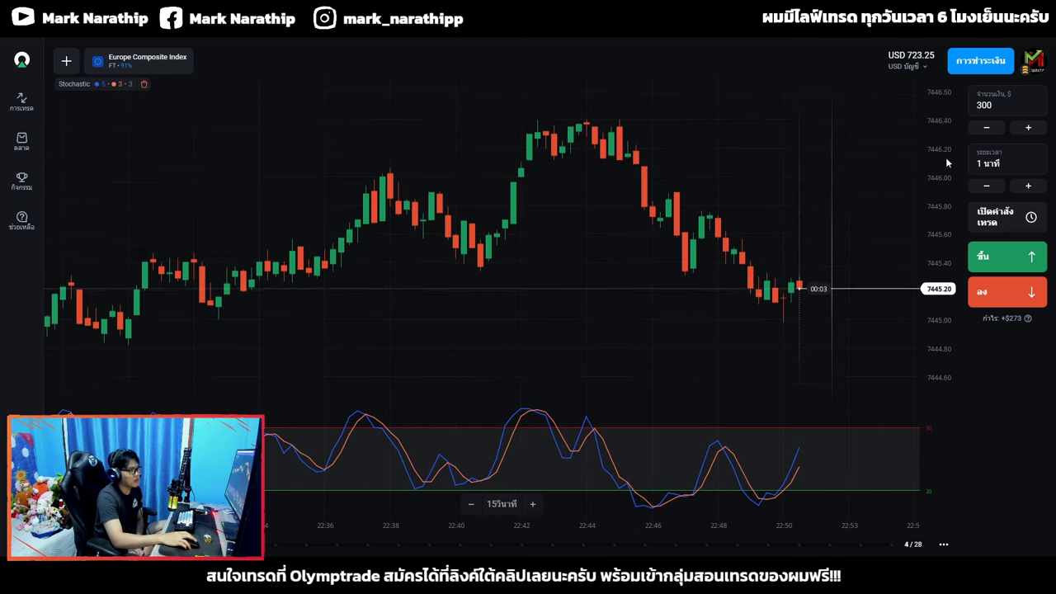
pyautogui.scroll(2, 816, 168)
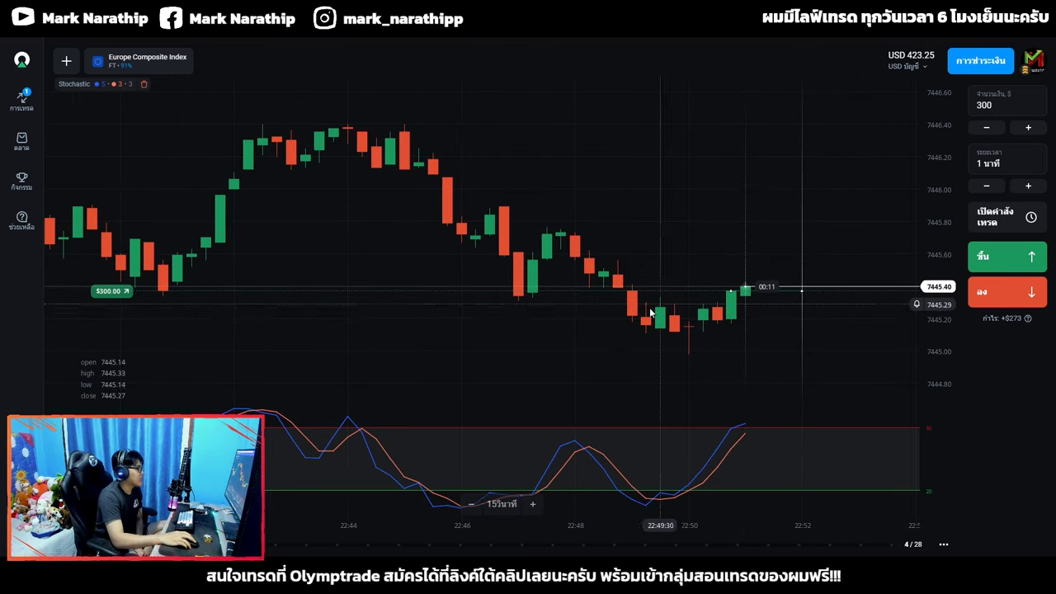
# Step: Mark the broad horizontal price zone and the small consolidation just below its end with two rectangles
pyautogui.scroll(-3, 692, 314)
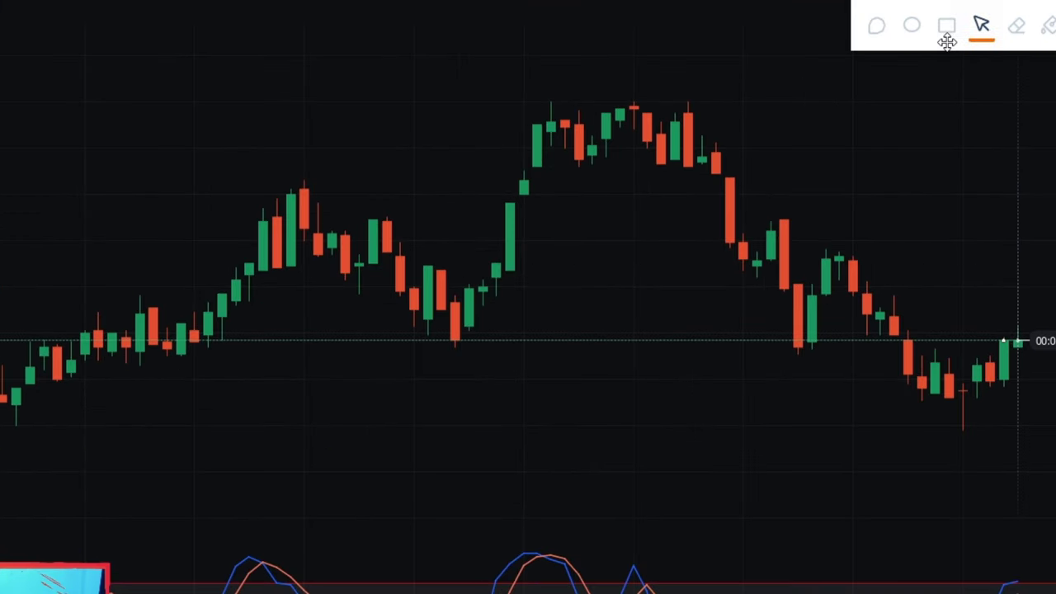
pyautogui.click(782, 78)
pyautogui.moveTo(49, 289)
pyautogui.mouseDown()
pyautogui.moveTo(900, 356)
pyautogui.moveTo(938, 341)
pyautogui.mouseUp()
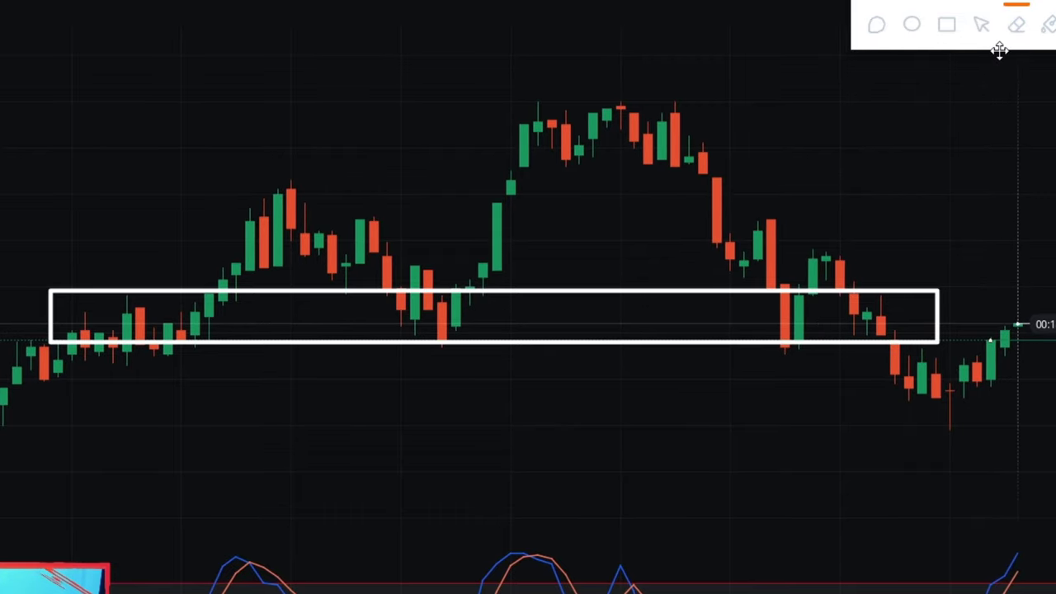
pyautogui.click(980, 25)
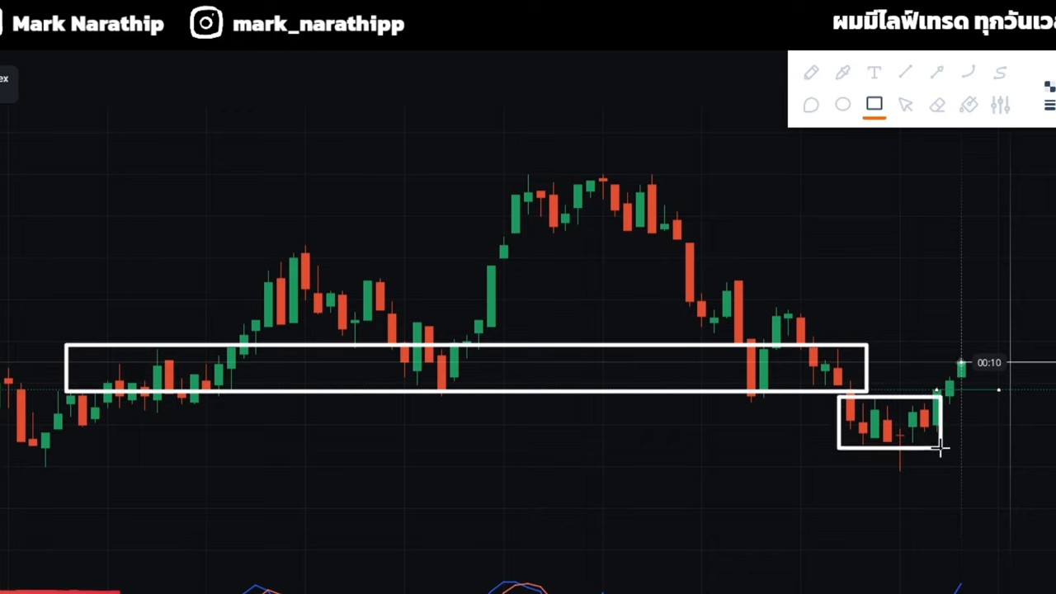
pyautogui.moveTo(940, 448); pyautogui.dragTo(945, 450)
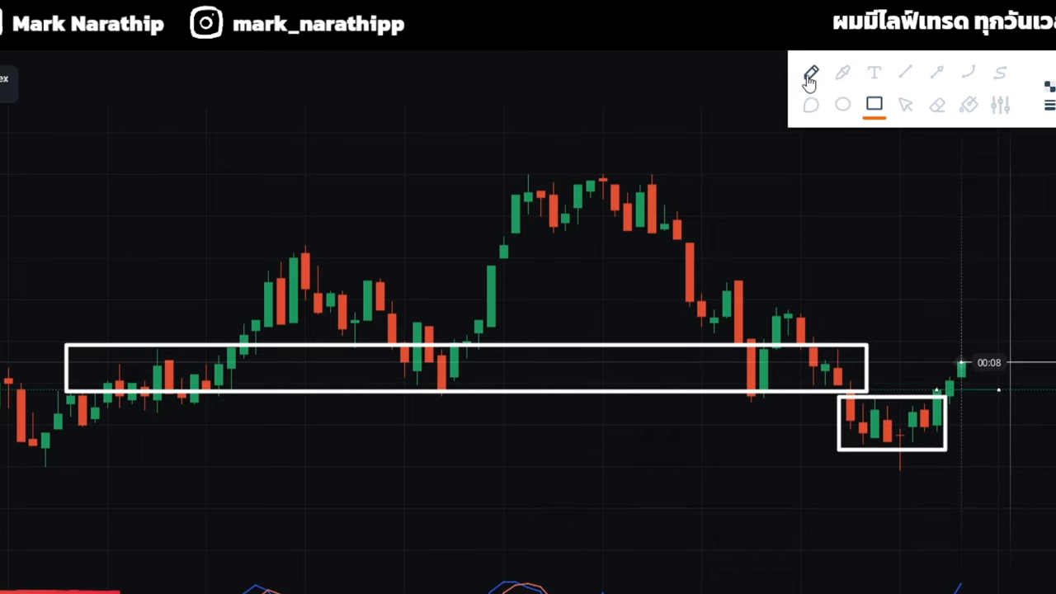
# Step: Sketch the consolidation's zigzag with a rising arrow and a check mark over the broad zone, and clear all annotations
pyautogui.moveTo(867, 409); pyautogui.dragTo(878, 434)
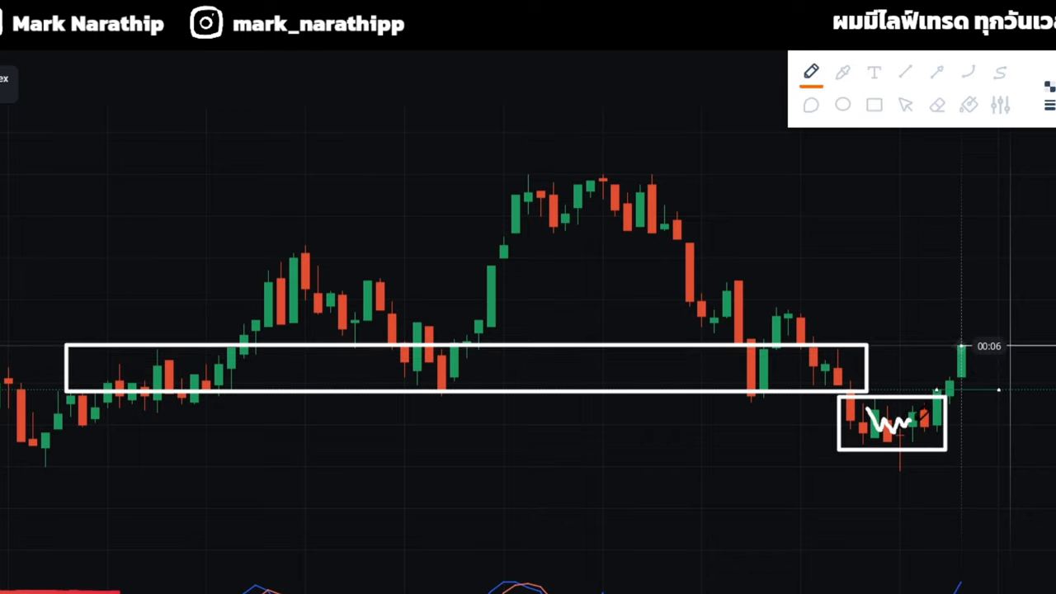
pyautogui.click(906, 104)
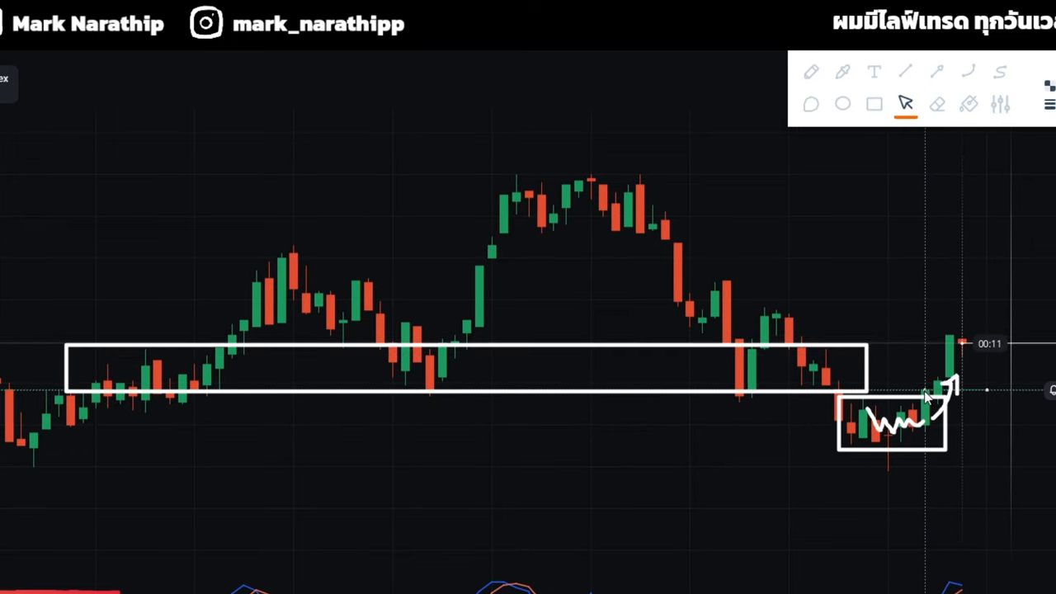
pyautogui.click(811, 73)
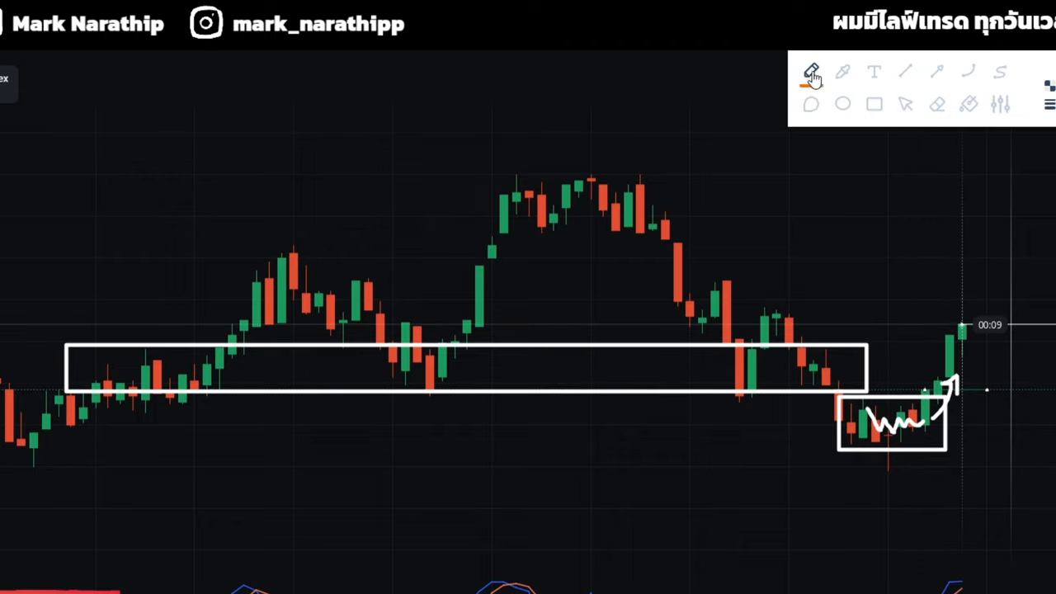
pyautogui.moveTo(658, 362); pyautogui.dragTo(769, 296)
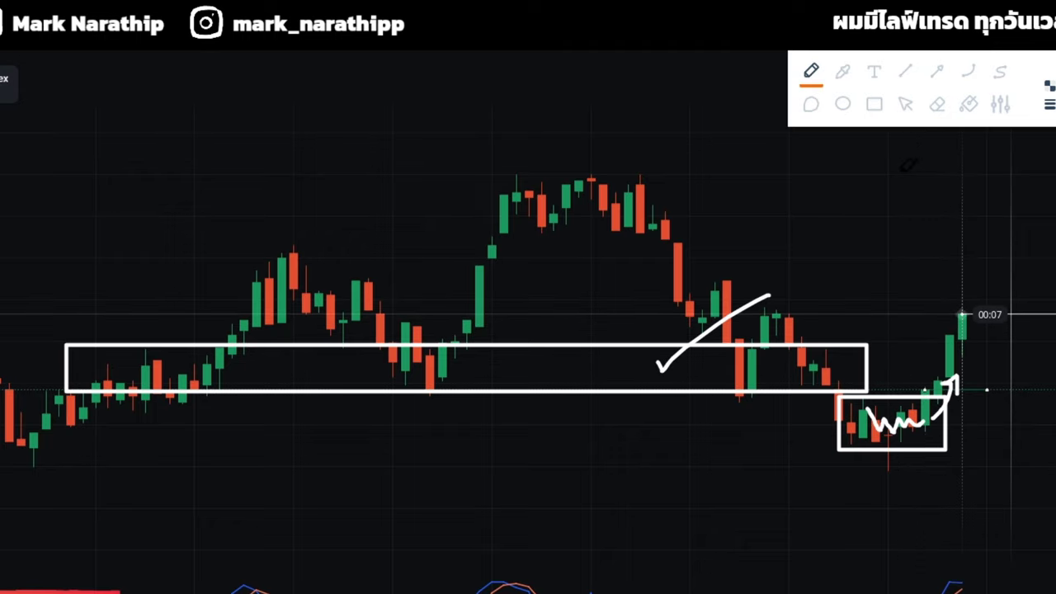
pyautogui.click(906, 105)
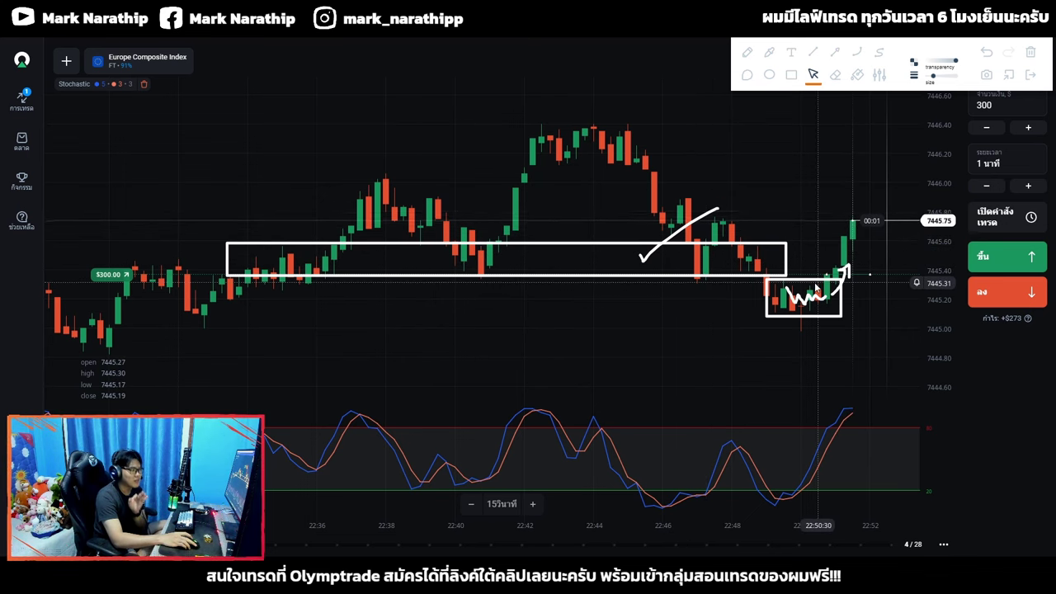
pyautogui.click(1018, 60)
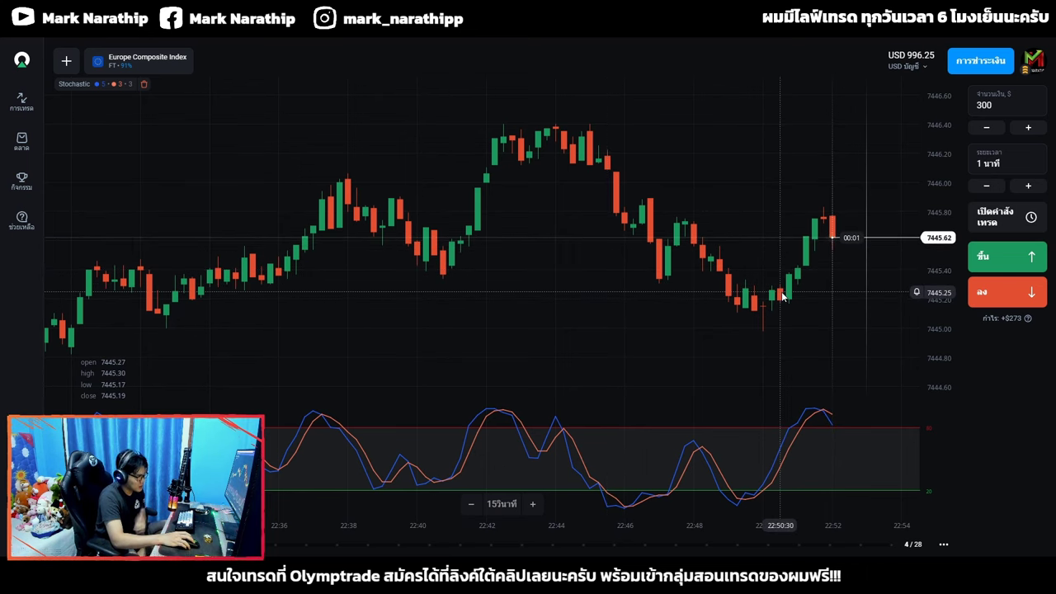
# Step: Mark the horizontal zone at about 7445.35–7445.65 with a wide rectangle, outline the latest price swing with a freehand box, and clear the annotations
pyautogui.scroll(3, 807, 292)
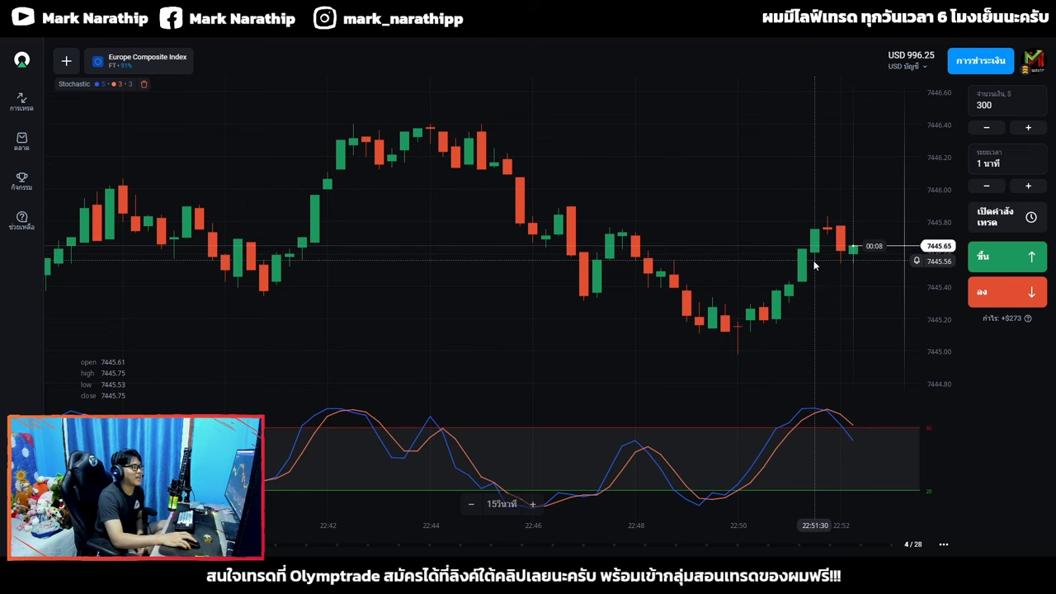
pyautogui.scroll(-4, 820, 310)
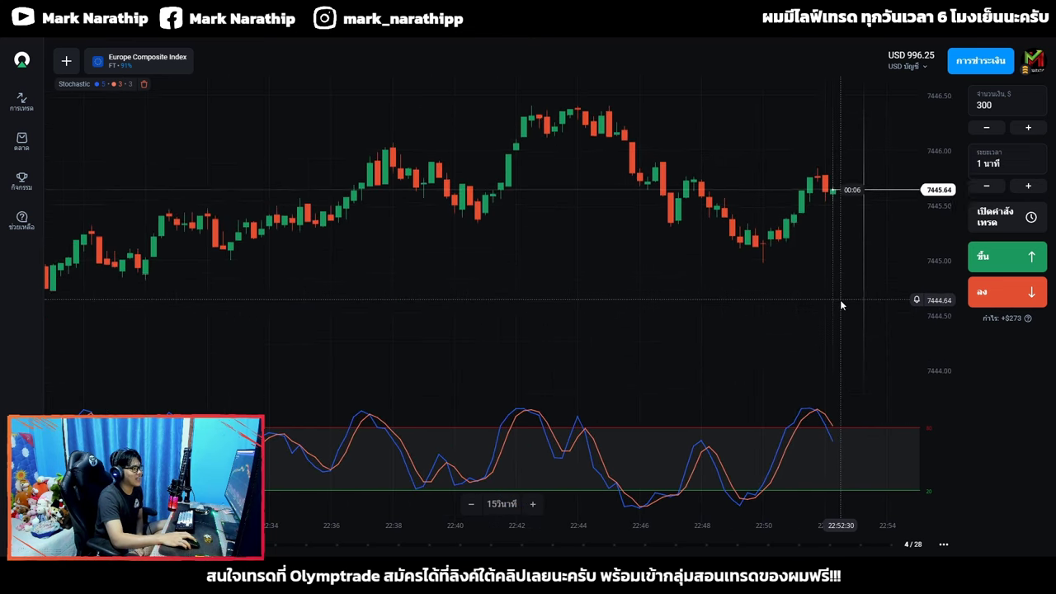
pyautogui.scroll(4, 840, 299)
pyautogui.click(797, 291)
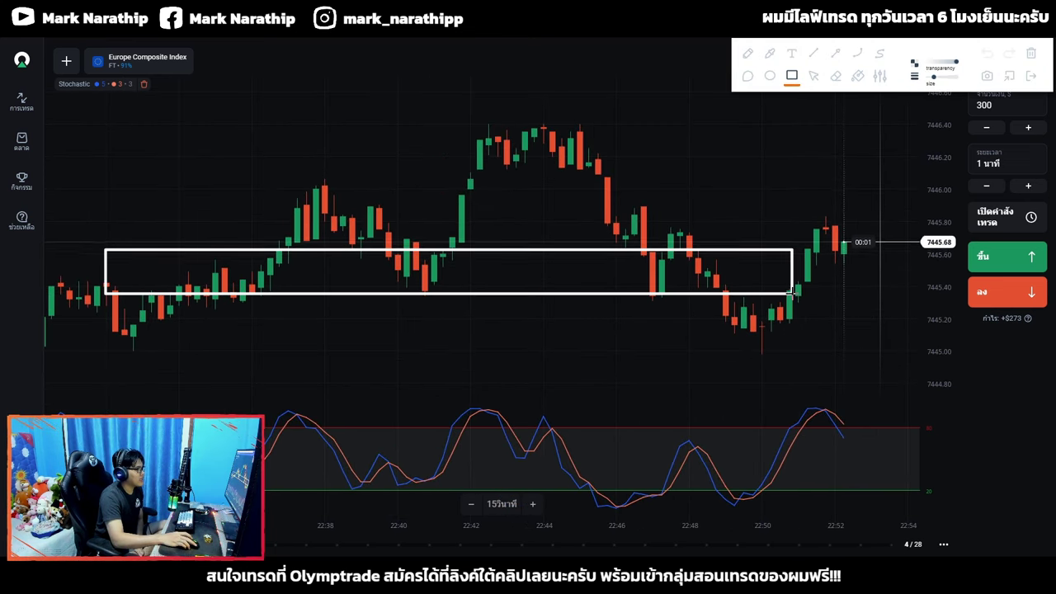
pyautogui.click(814, 75)
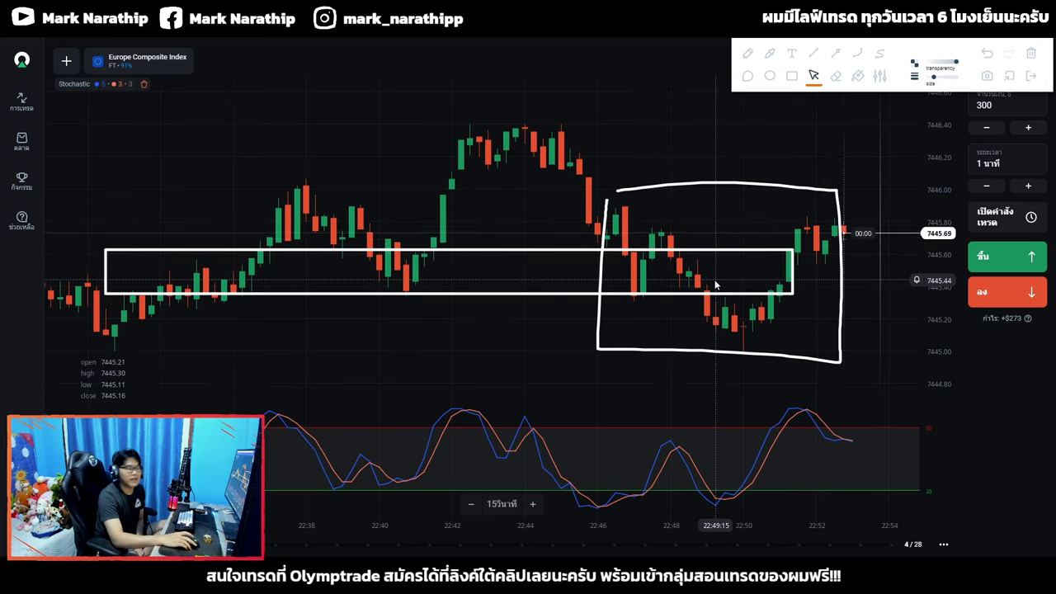
pyautogui.press('Escape')
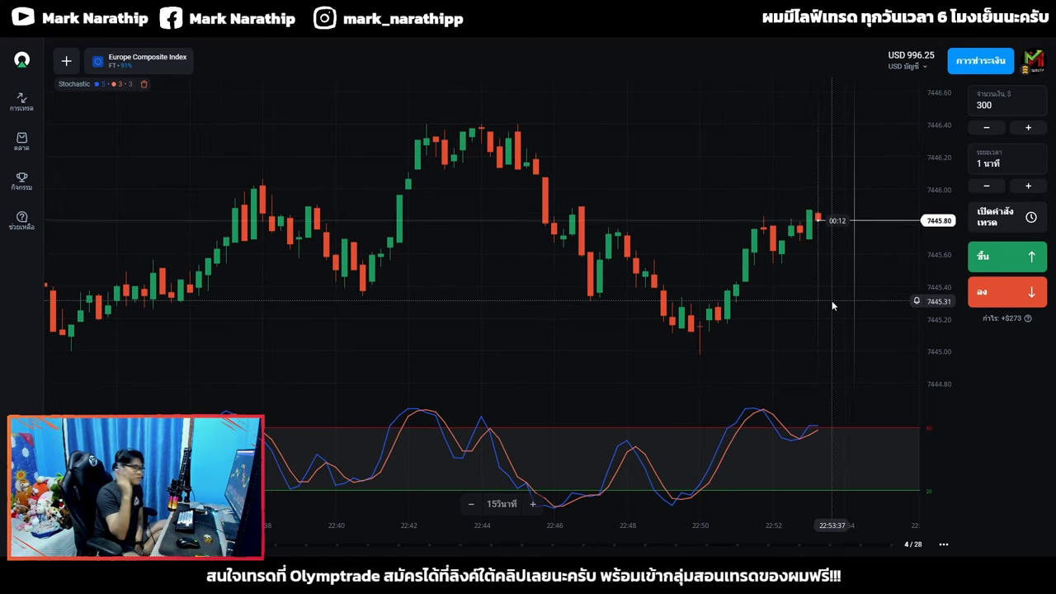
# Step: Switch to the PnL sheet, record the fifth trade in row 22 with a $300.00 stake and 91% ROI, and return to Olymp Trade
pyautogui.scroll(-1, 794, 282)
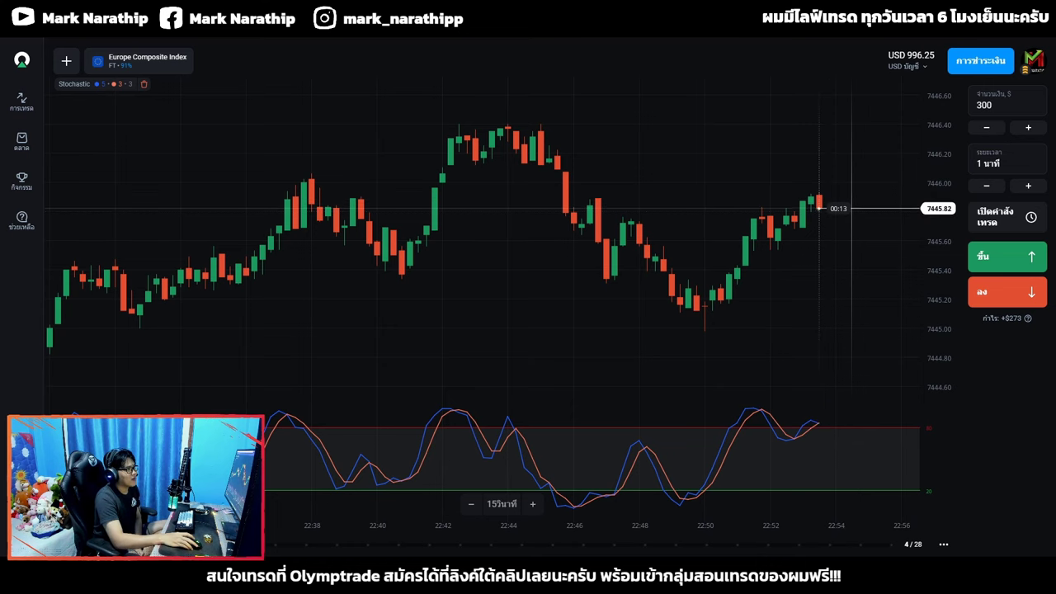
pyautogui.hotkey('alt', 'Tab')
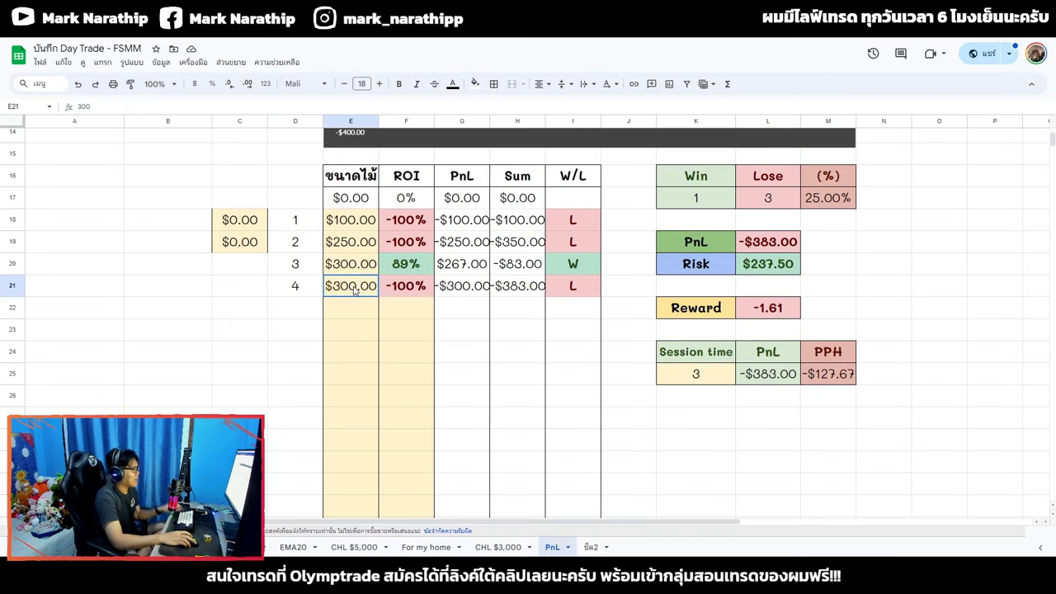
pyautogui.write('$300.00')
pyautogui.hotkey('alt', 'Tab')
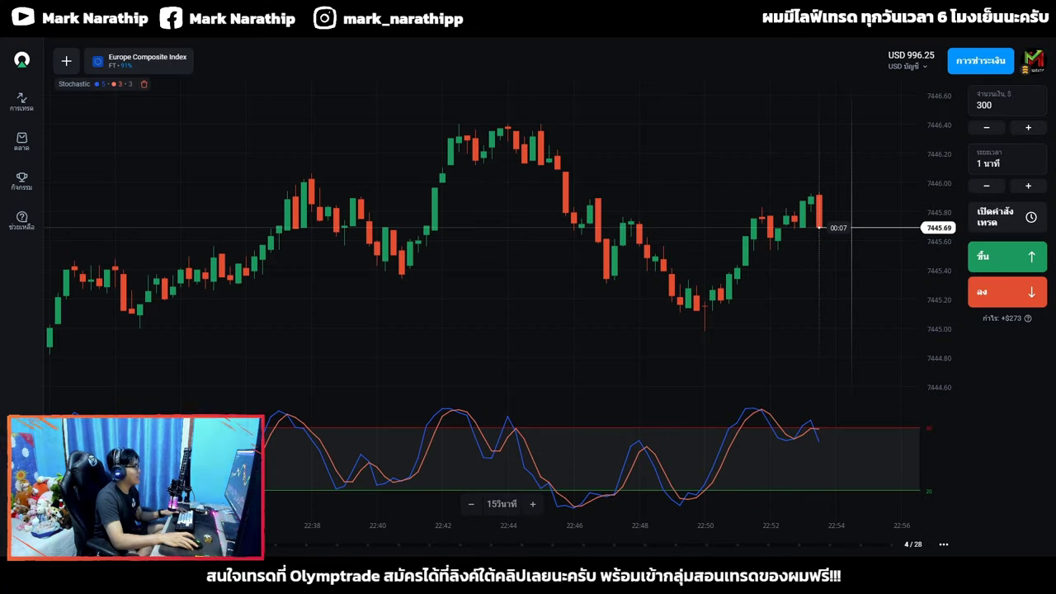
pyautogui.hotkey('alt', 'Tab')
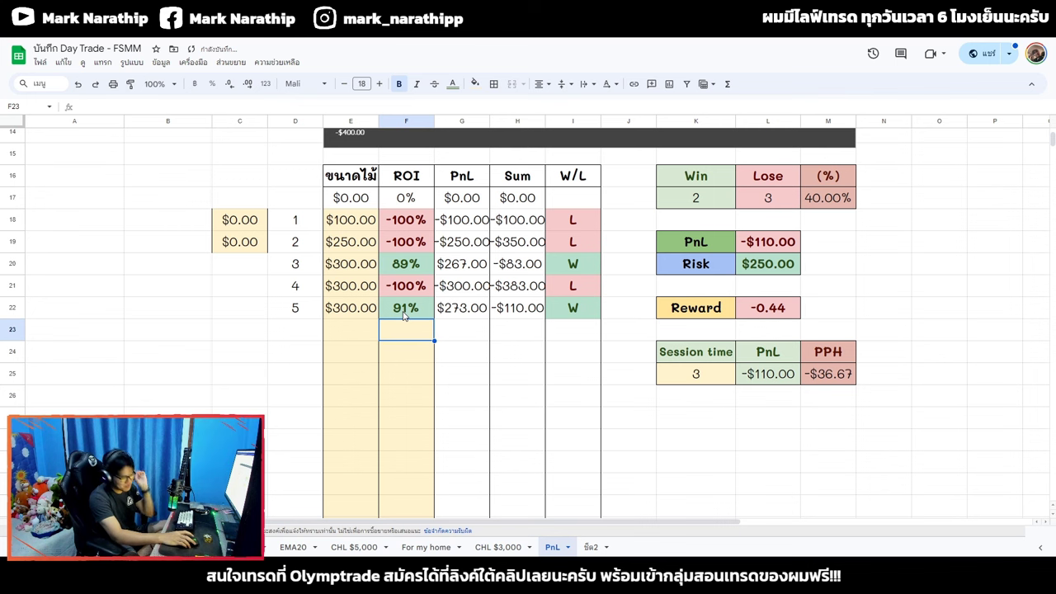
pyautogui.hotkey('alt', 'Tab')
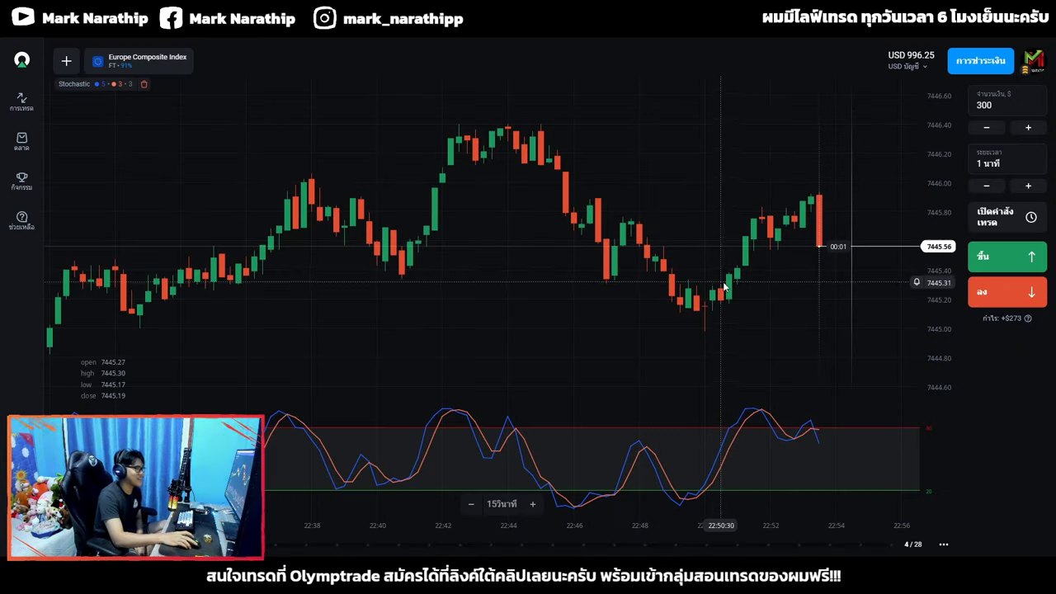
pyautogui.scroll(-3, 766, 312)
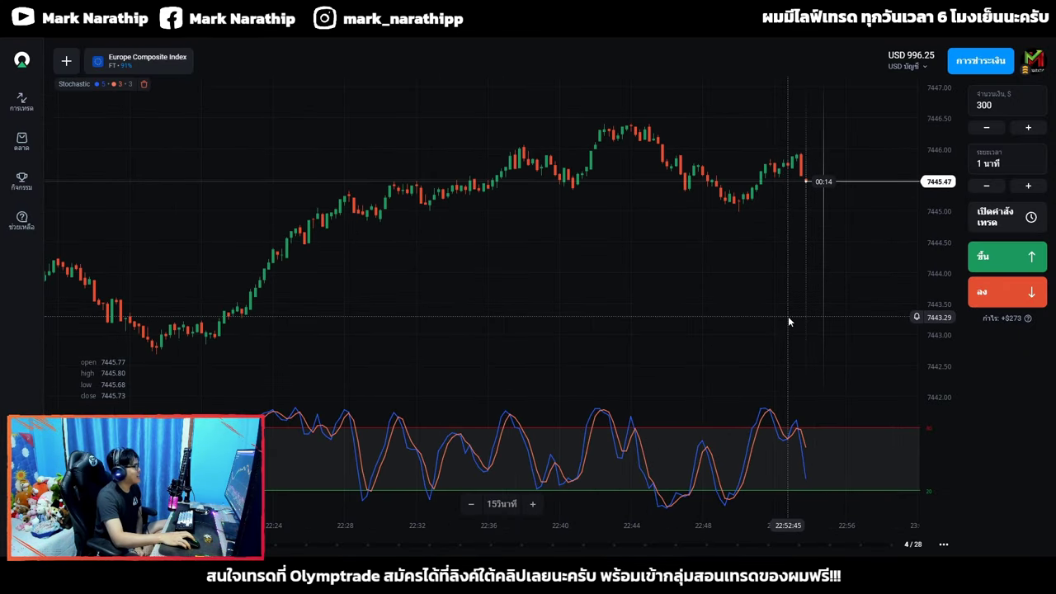
pyautogui.scroll(3, 788, 316)
pyautogui.hotkey('alt', 'Tab')
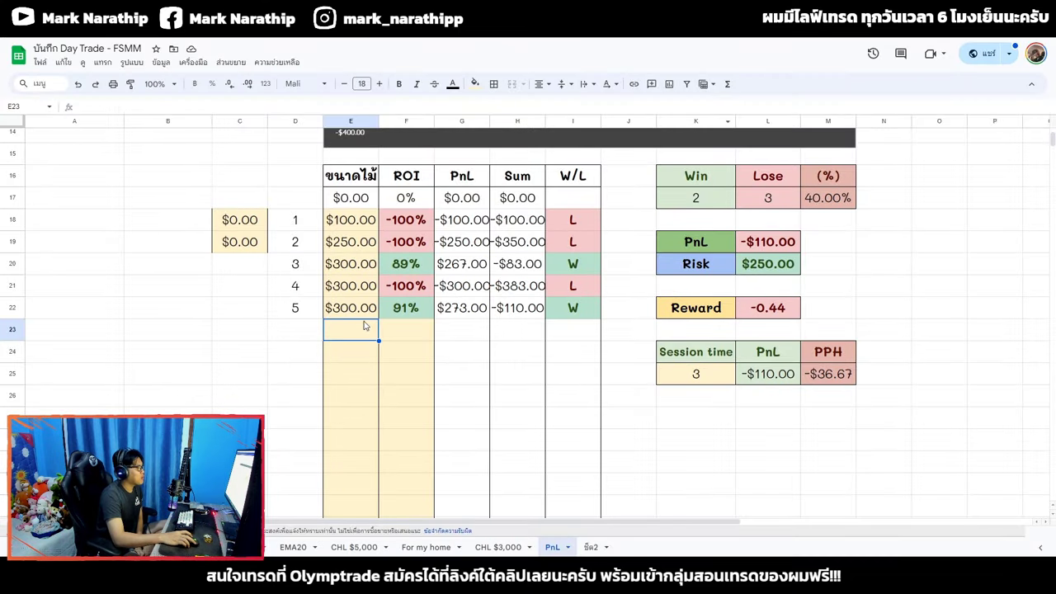
pyautogui.hotkey('alt', 'Tab')
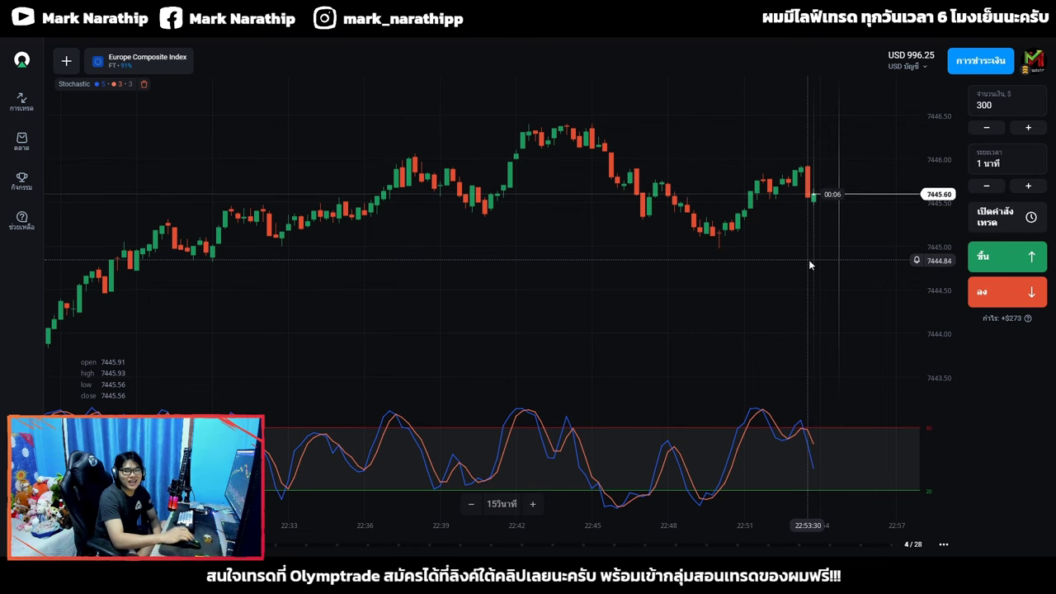
# Step: Check the wider trend, mark the support zone at about 7445.3–7445.6 with one wide rectangle, and clear it
pyautogui.scroll(-5, 809, 266)
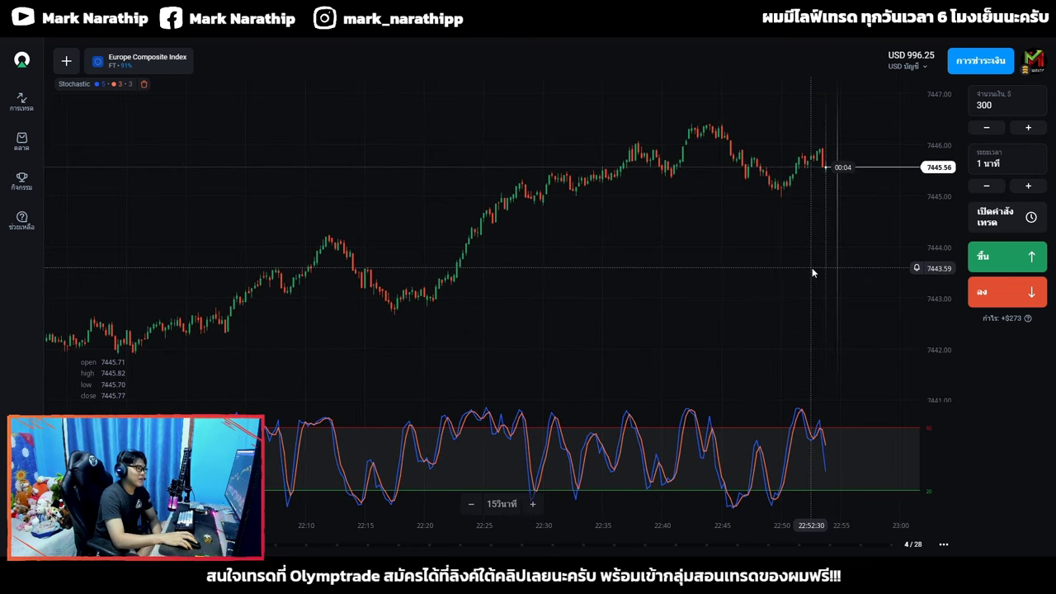
pyautogui.scroll(5, 829, 267)
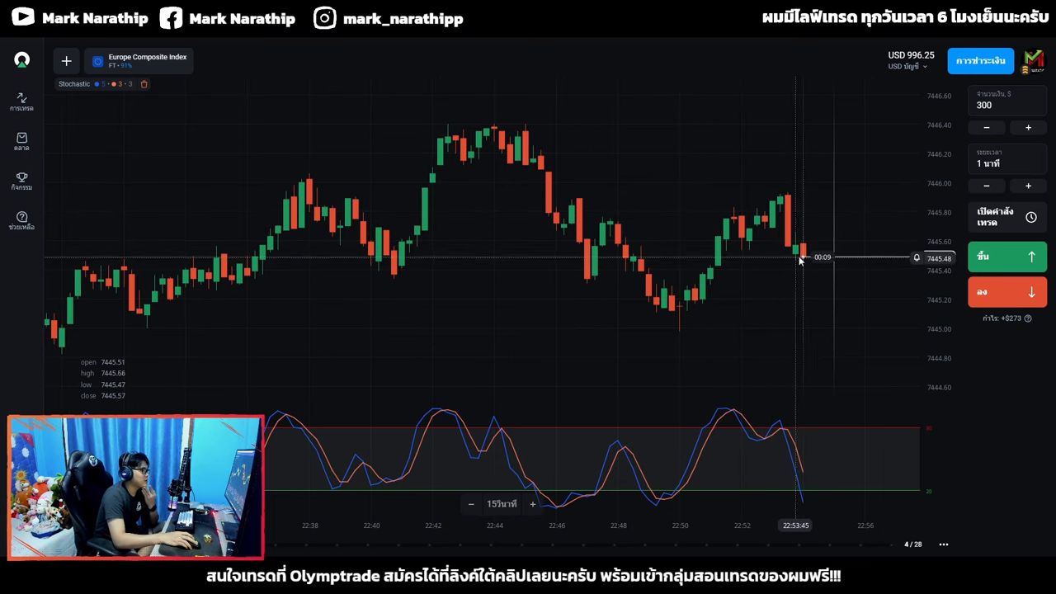
pyautogui.moveTo(817, 72)
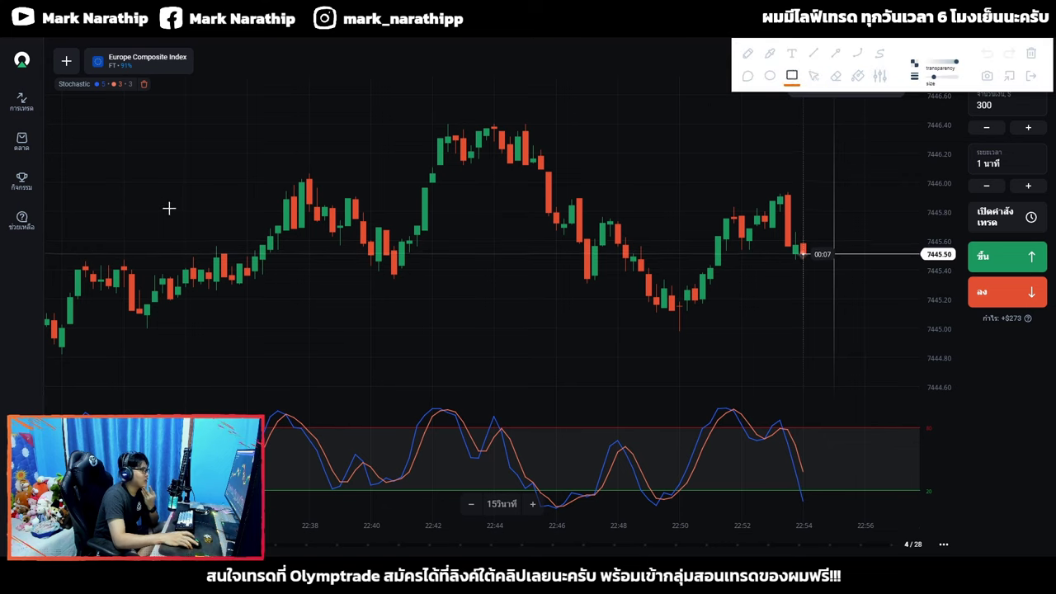
pyautogui.moveTo(104, 244); pyautogui.dragTo(817, 282)
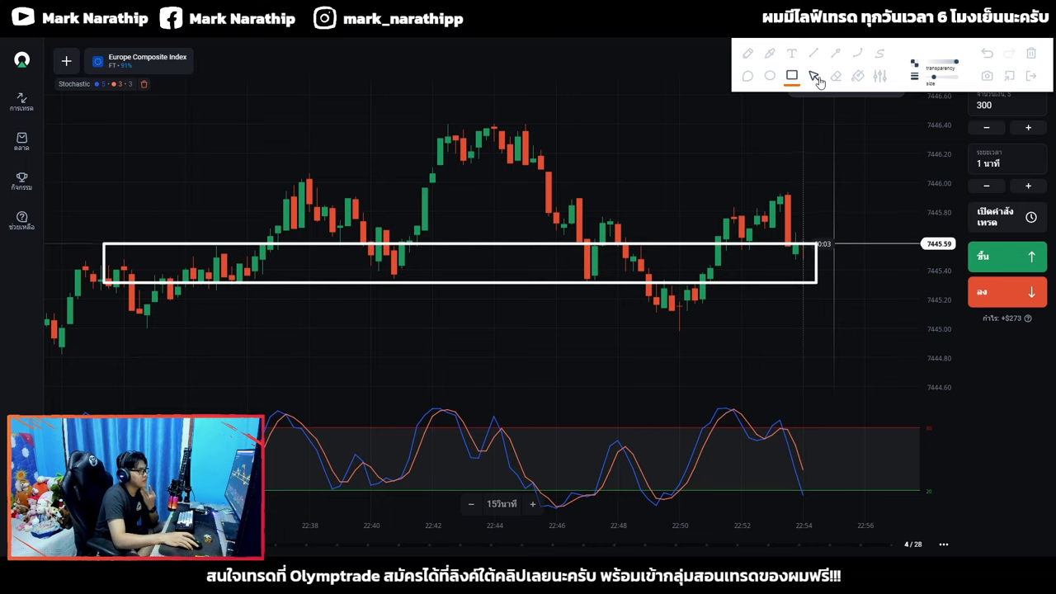
pyautogui.click(816, 77)
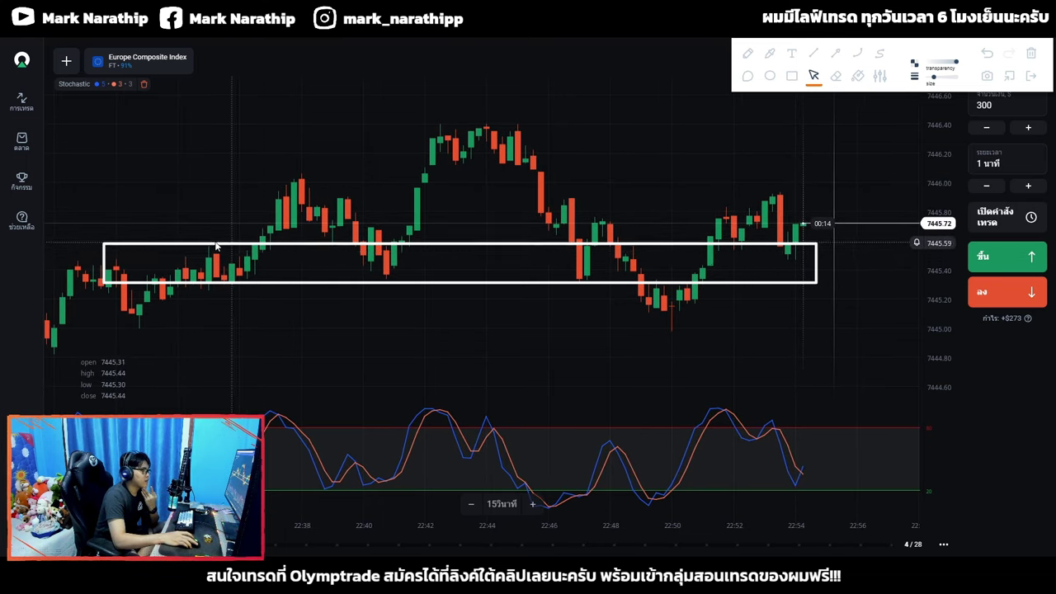
pyautogui.click(1030, 75)
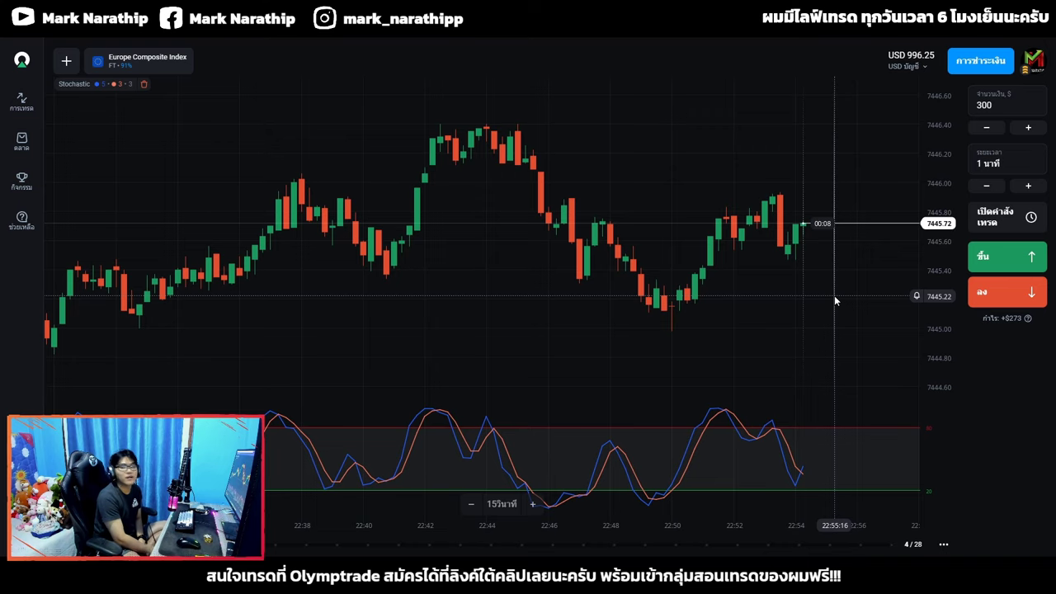
# Step: Check recent candles and Stochastic on the Europe Composite Index at several time ranges, and open a $300 up trade with a 1-minute duration
pyautogui.scroll(3, 862, 310)
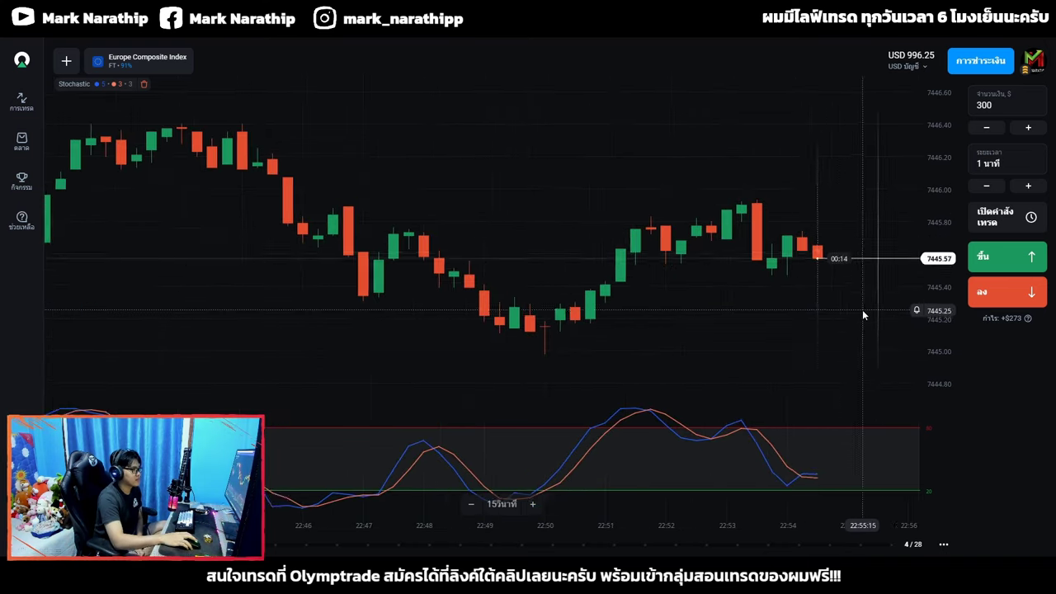
pyautogui.scroll(-5, 862, 309)
pyautogui.scroll(4, 915, 307)
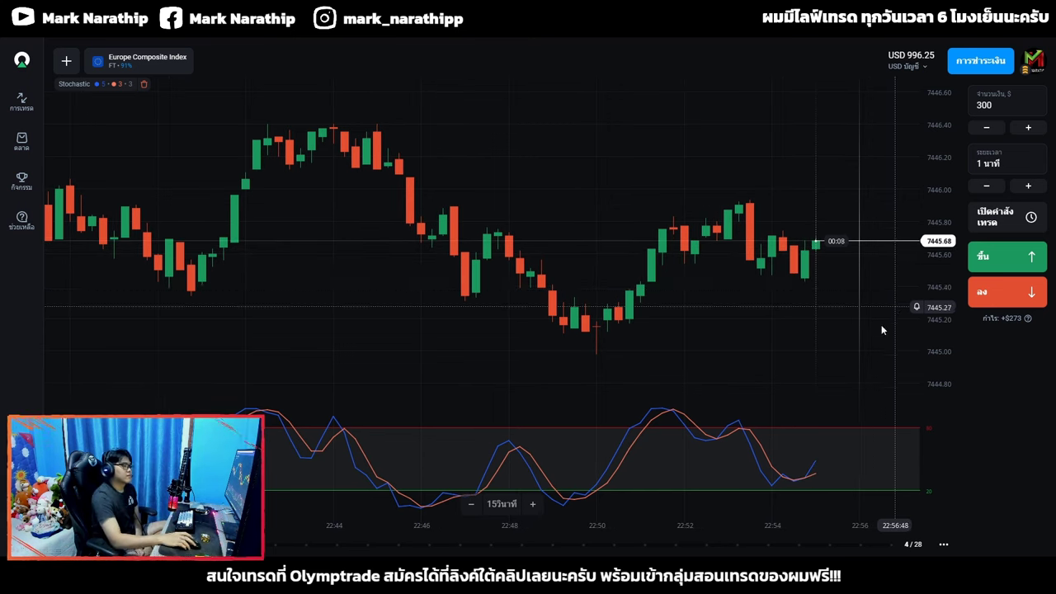
pyautogui.scroll(1, 858, 282)
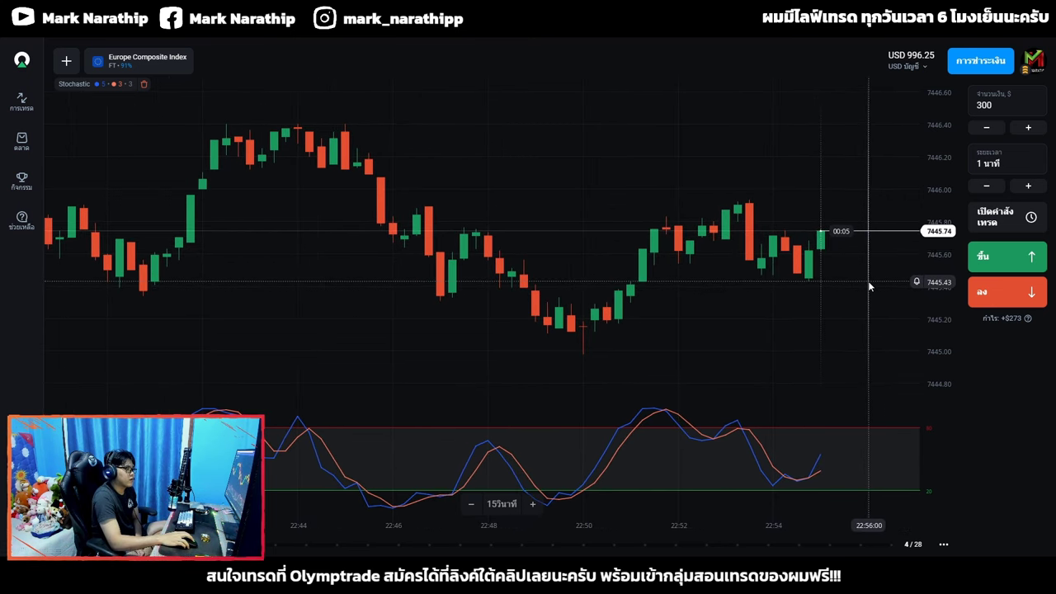
pyautogui.click(1015, 257)
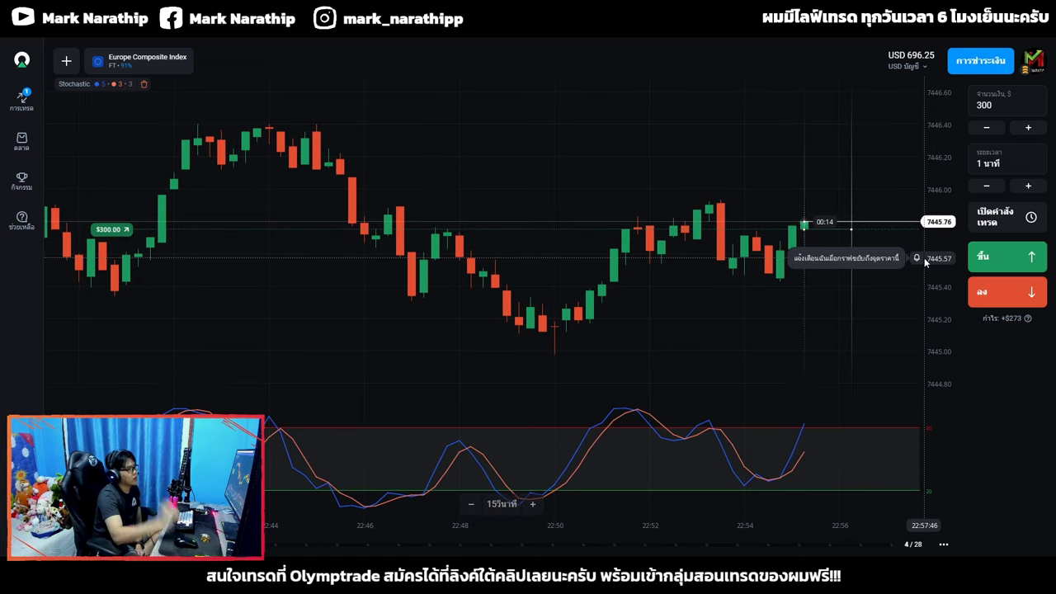
# Step: Mark the long support zone below the trade's entry price and the small consolidation resting on it with two rectangles
pyautogui.scroll(-2, 797, 297)
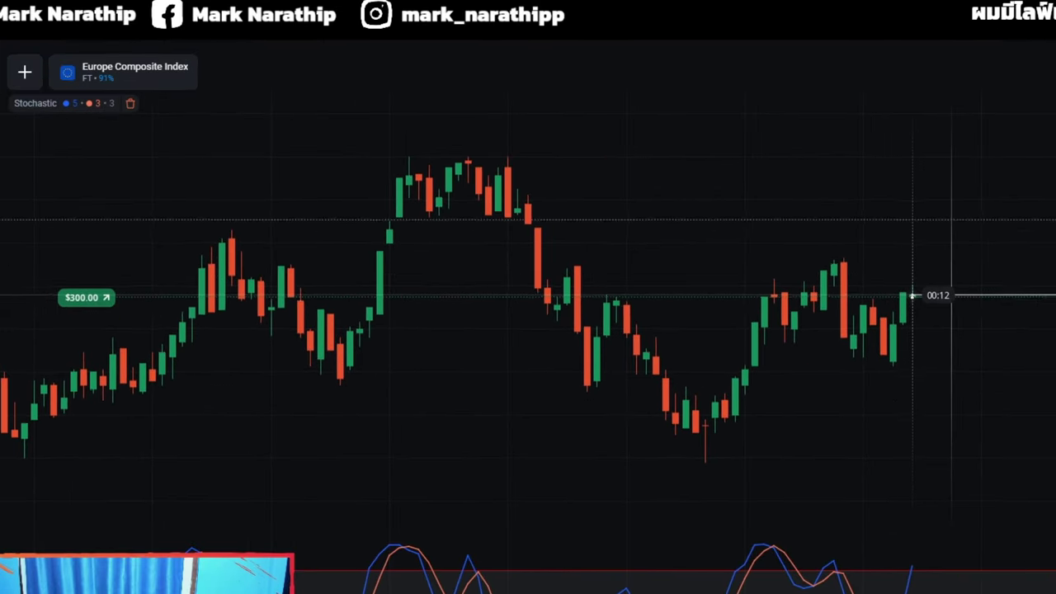
pyautogui.click(1012, 91)
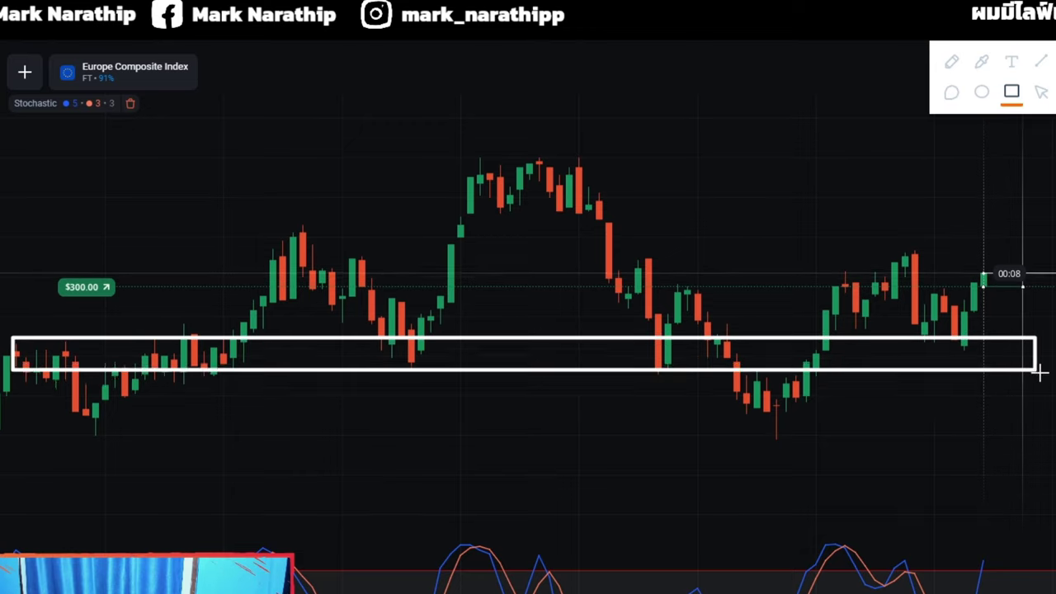
pyautogui.moveTo(918, 292); pyautogui.dragTo(985, 339)
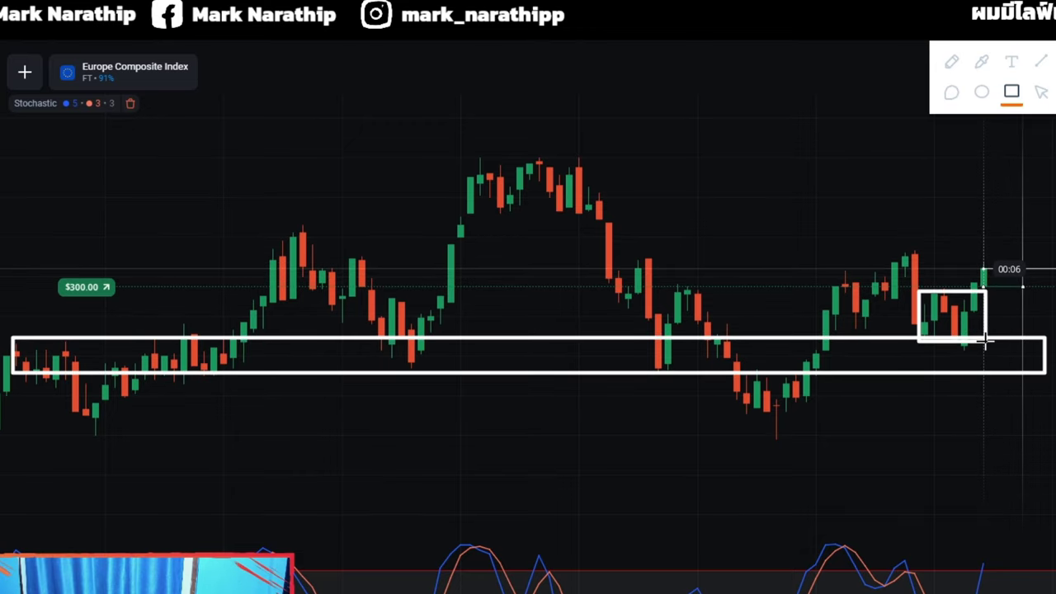
pyautogui.click(1041, 92)
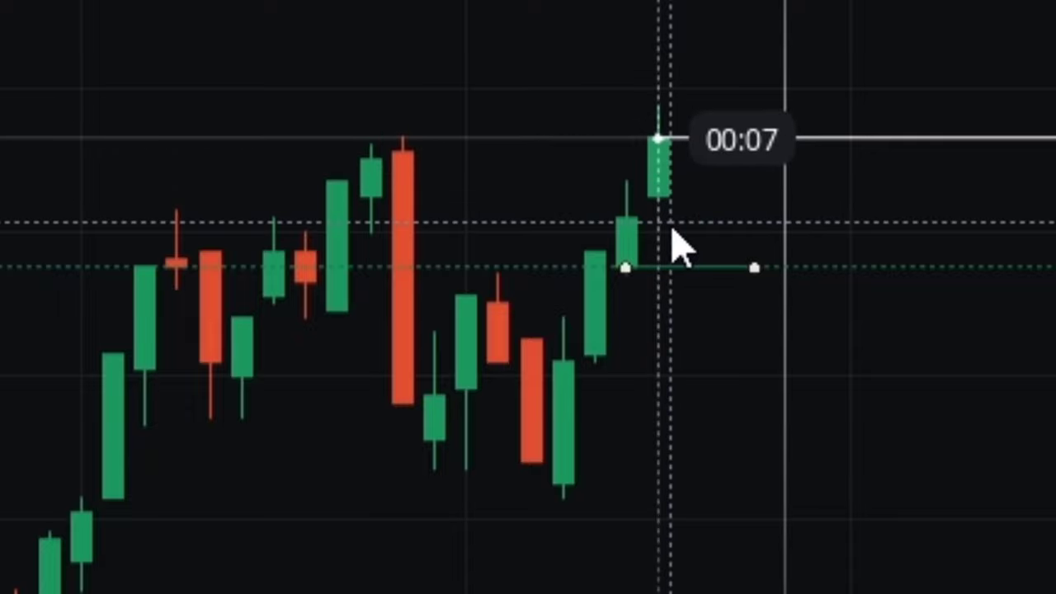
# Step: Follow the open $300 up trade until it expires, and compare recent candles, the longer trend and Stochastic over several time ranges
pyautogui.scroll(-1, 514, 462)
pyautogui.scroll(-1, 585, 305)
pyautogui.scroll(1, 615, 276)
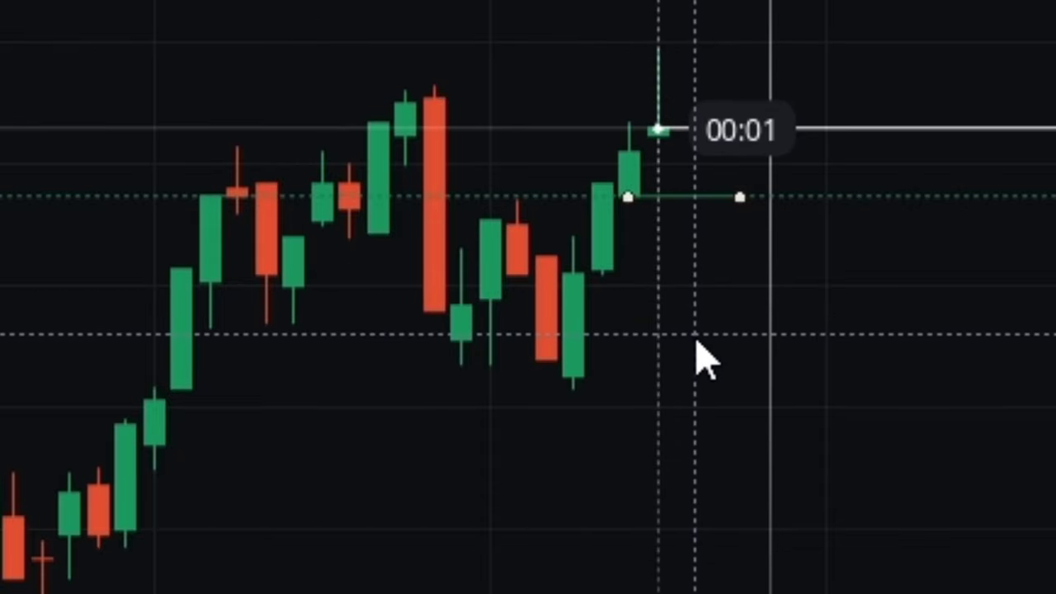
pyautogui.scroll(3, 772, 257)
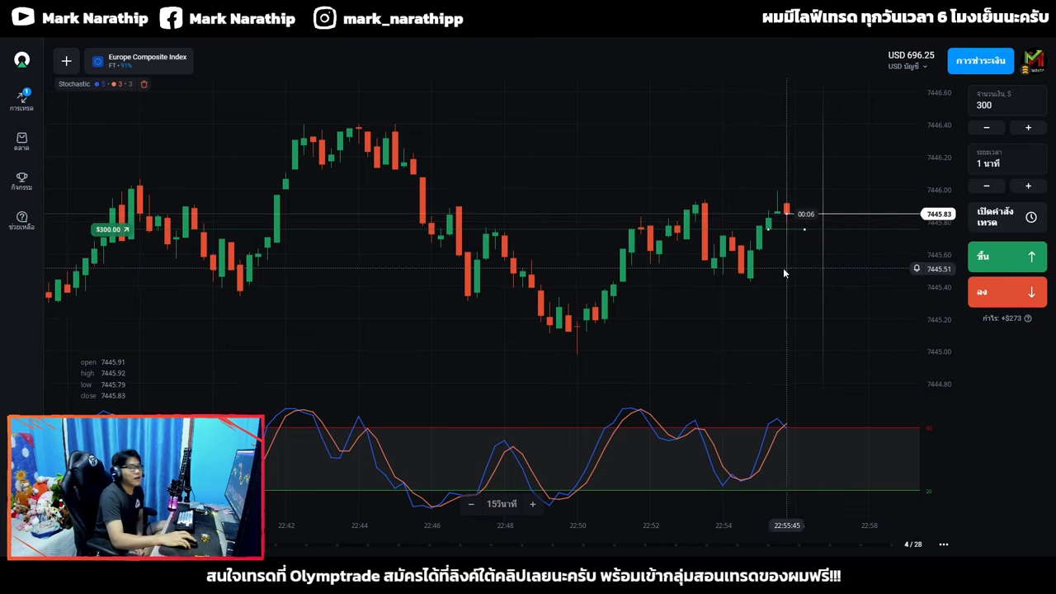
pyautogui.scroll(-2, 765, 261)
pyautogui.scroll(-6, 764, 261)
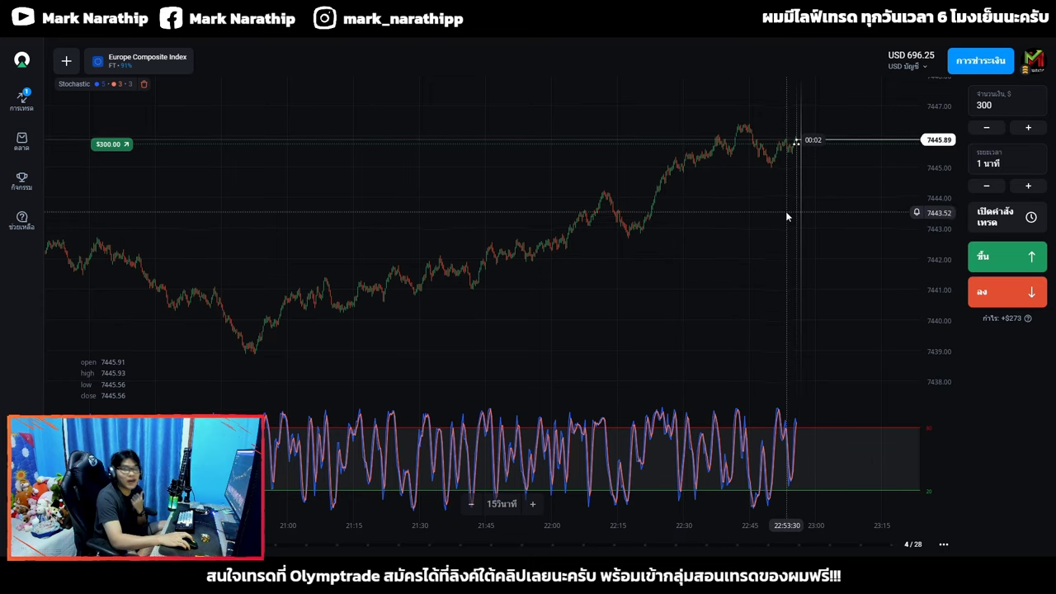
pyautogui.scroll(8, 804, 194)
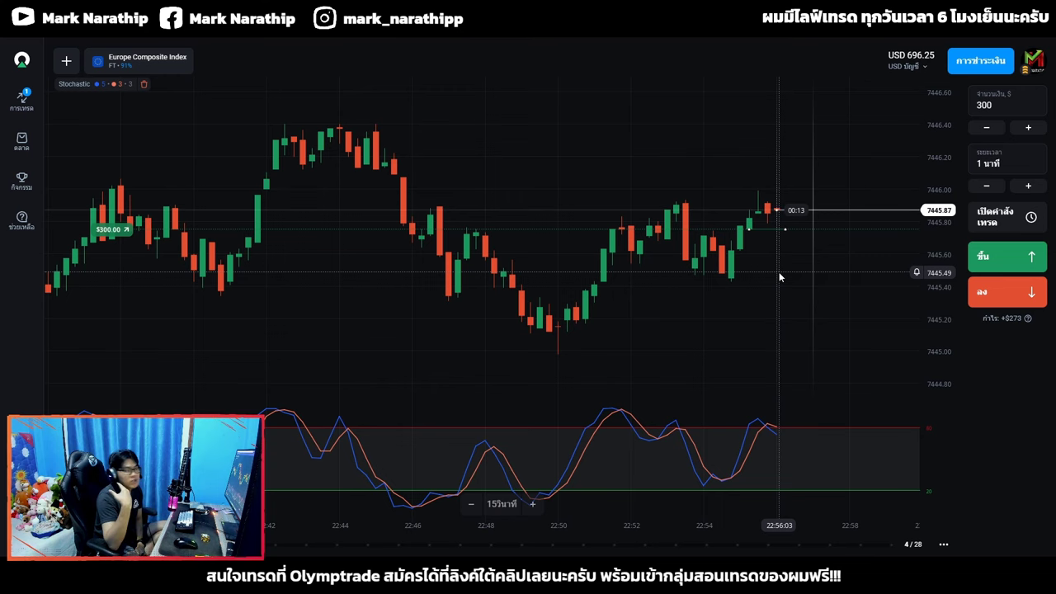
pyautogui.scroll(2, 797, 254)
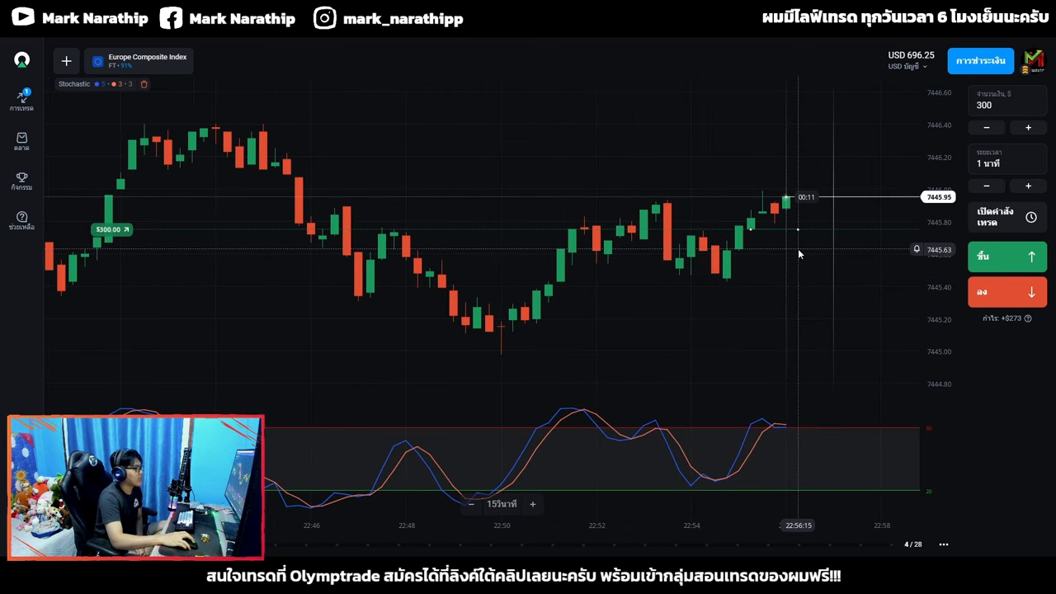
pyautogui.scroll(3, 797, 251)
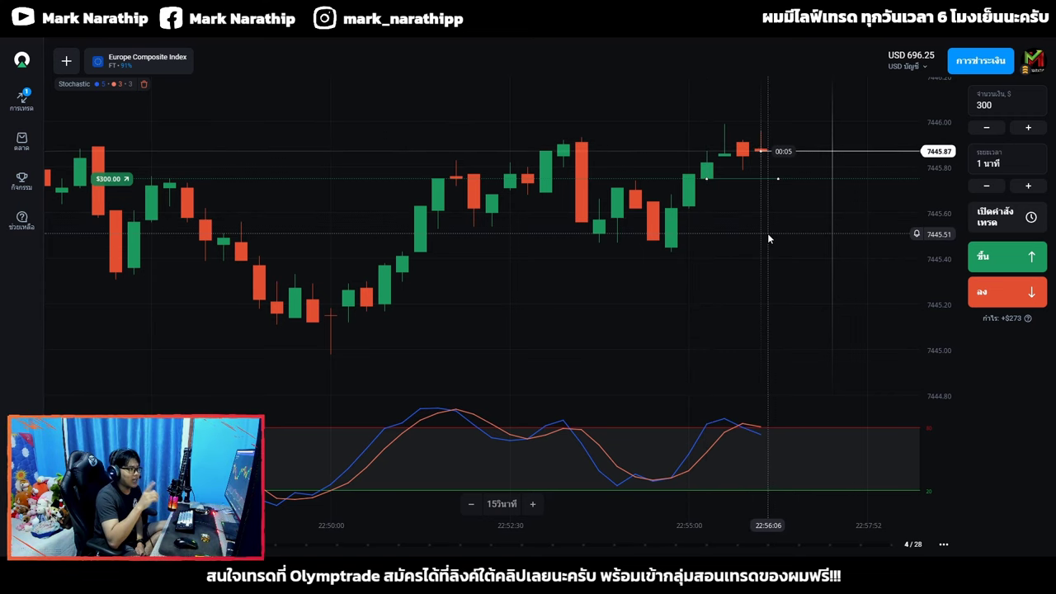
pyautogui.moveTo(767, 233); pyautogui.dragTo(783, 236)
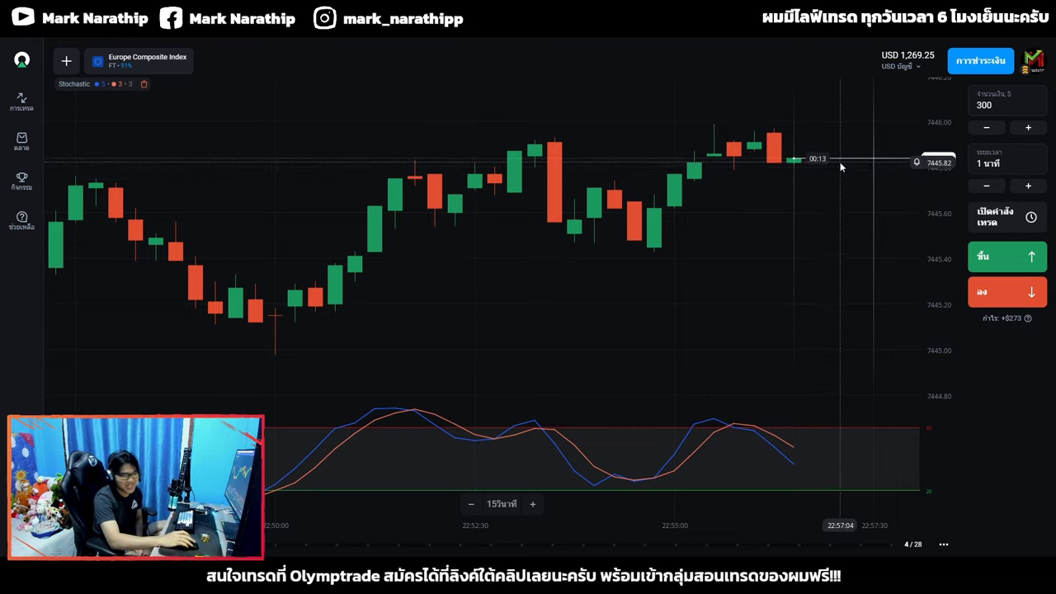
pyautogui.scroll(-2, 834, 190)
pyautogui.scroll(-5, 835, 216)
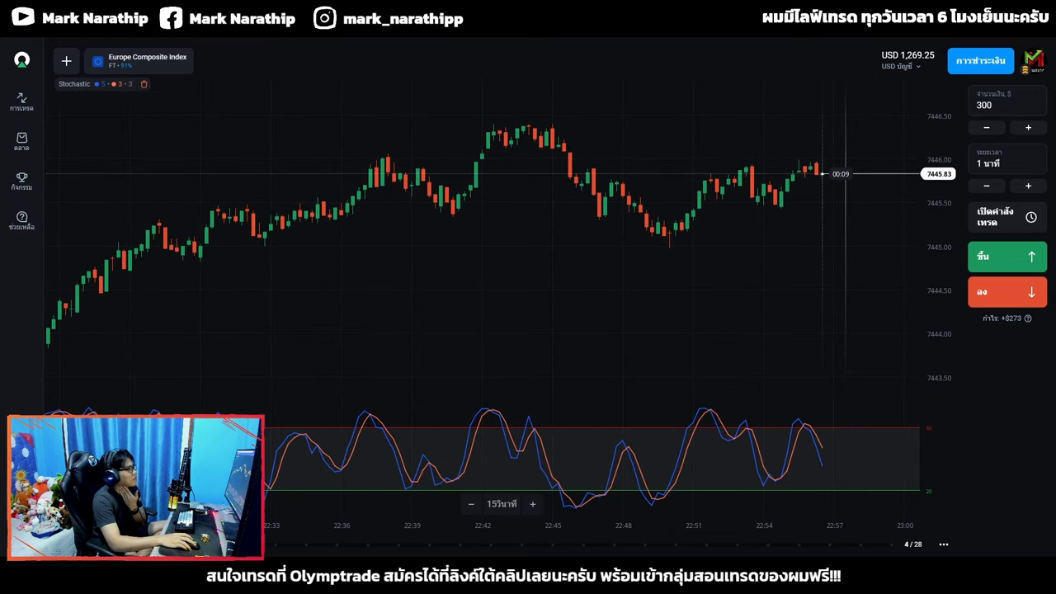
# Step: Switch to the PnL spreadsheet and log trade 6 as a $300 trade with a 91% ROI, then select its running sum
pyautogui.hotkey('alt', 'Tab')
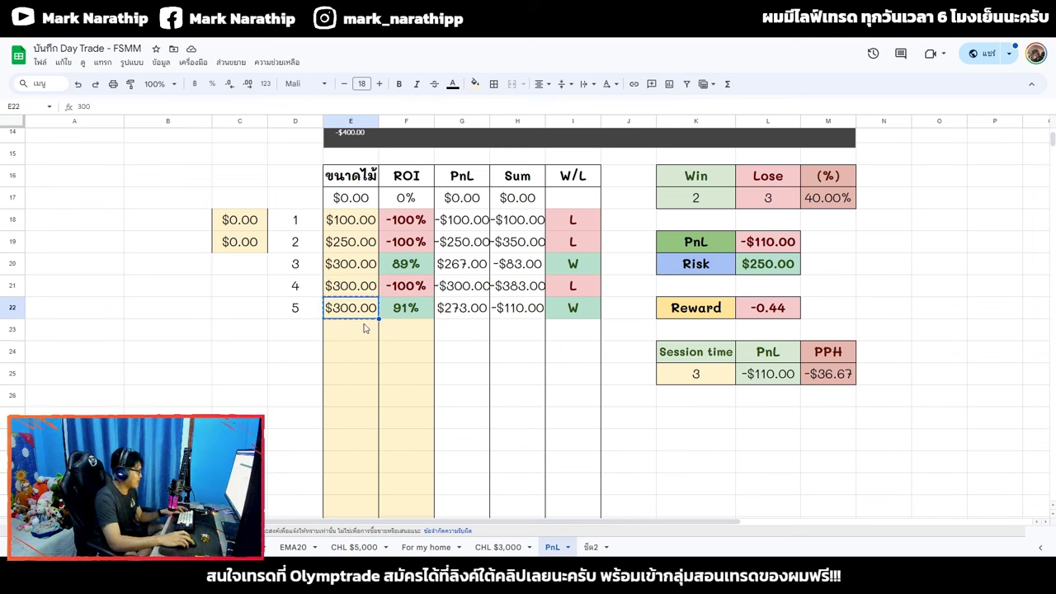
pyautogui.hotkey('ctrl', 'v')
pyautogui.click(425, 312)
pyautogui.hotkey('ctrl', 'c')
pyautogui.click(408, 330)
pyautogui.hotkey('ctrl', 'v')
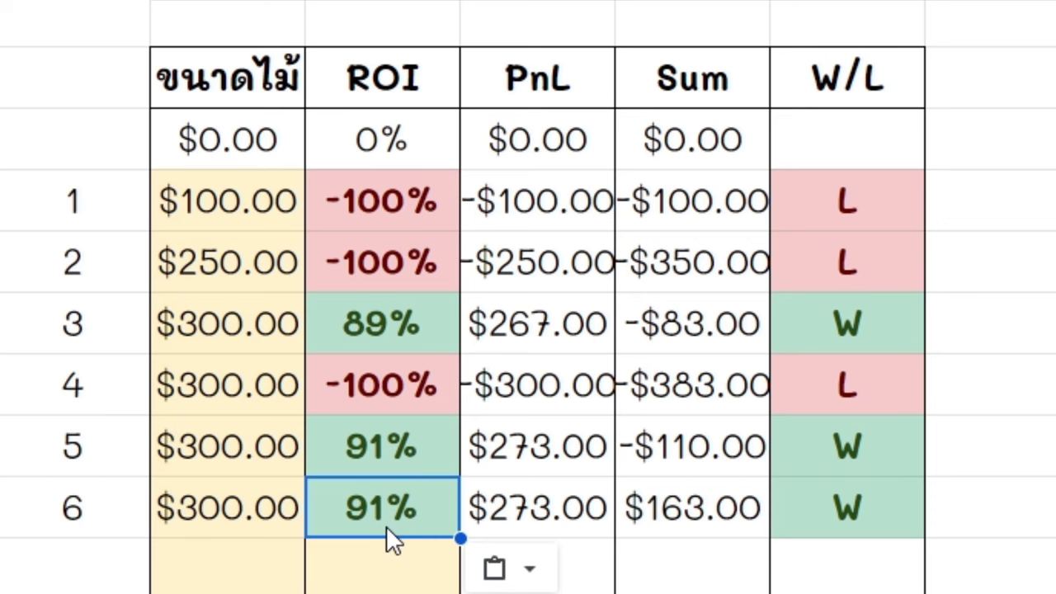
pyautogui.click(705, 507)
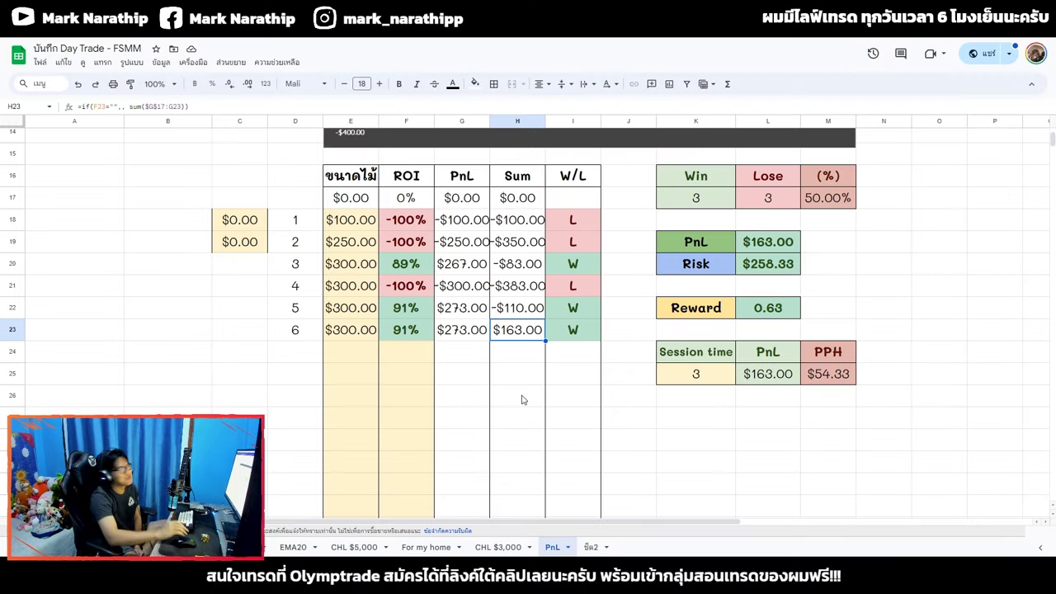
# Step: Switch back to Olymp Trade and check the trade amount and the Europe Composite Index candles and Stochastic over a wider time range
pyautogui.click(245, 524)
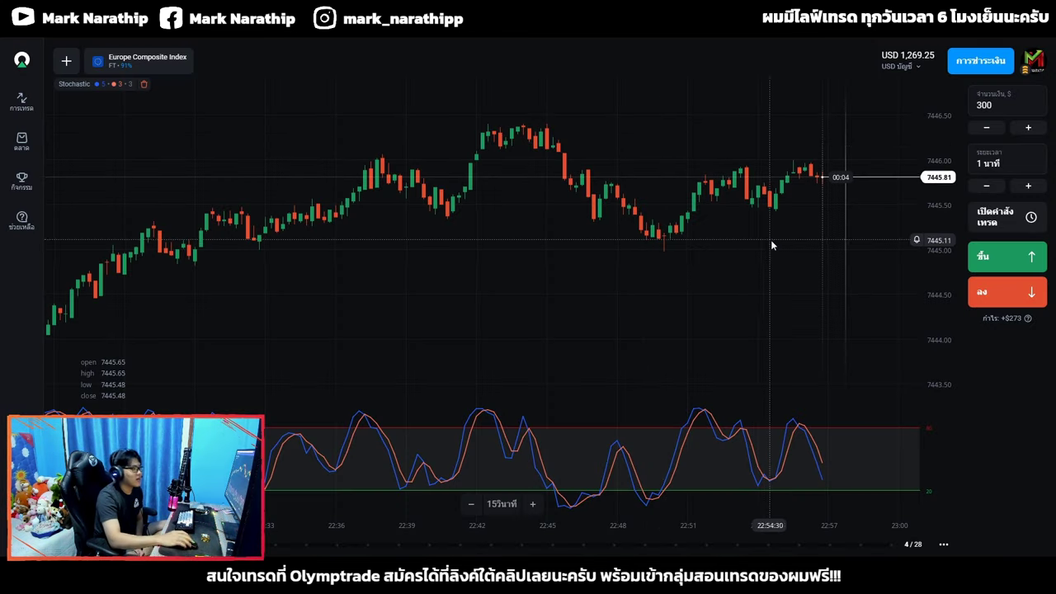
pyautogui.doubleClick(990, 107)
pyautogui.click(971, 359)
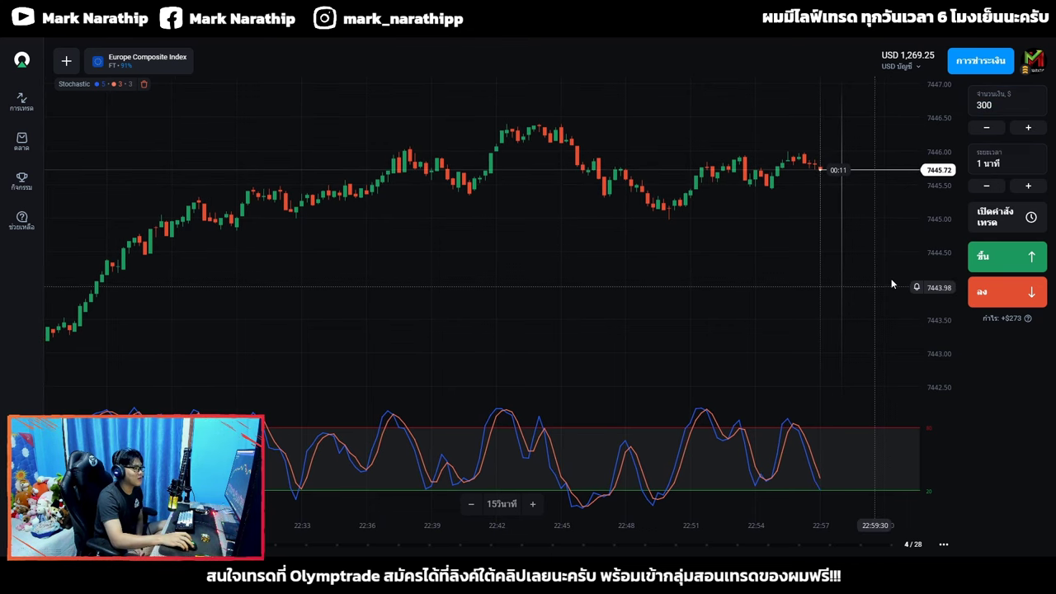
pyautogui.scroll(-3, 850, 219)
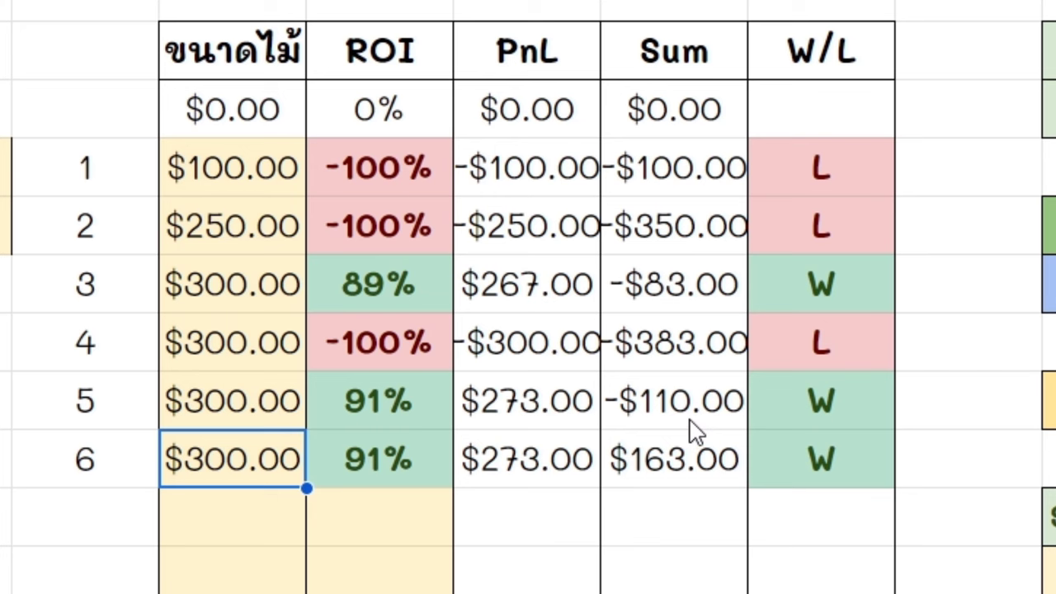
# Step: Review the running sums for trades 2 and 6 in the PnL spreadsheet
pyautogui.click(701, 247)
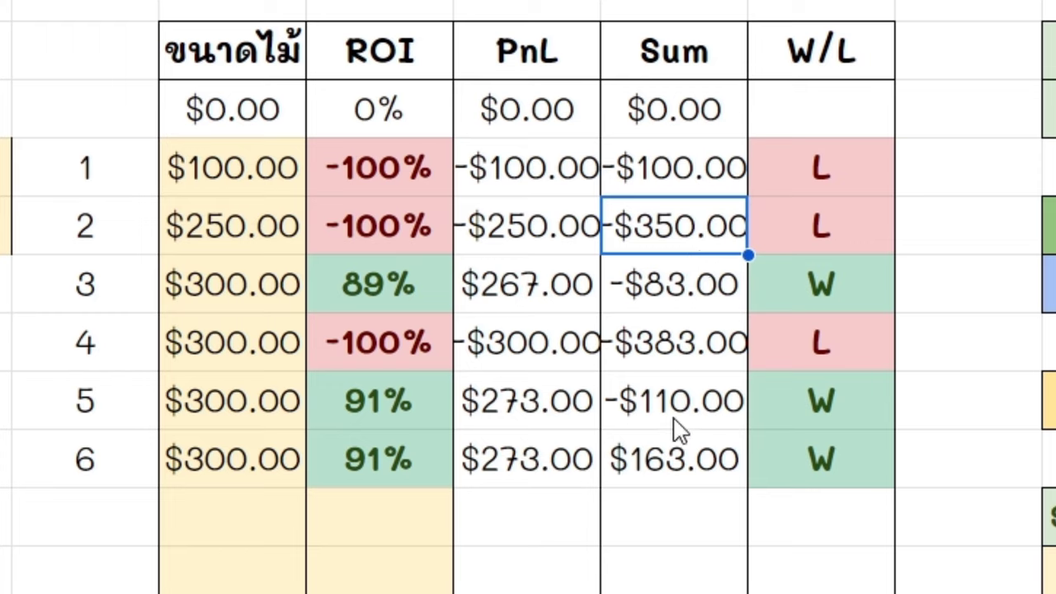
pyautogui.click(678, 470)
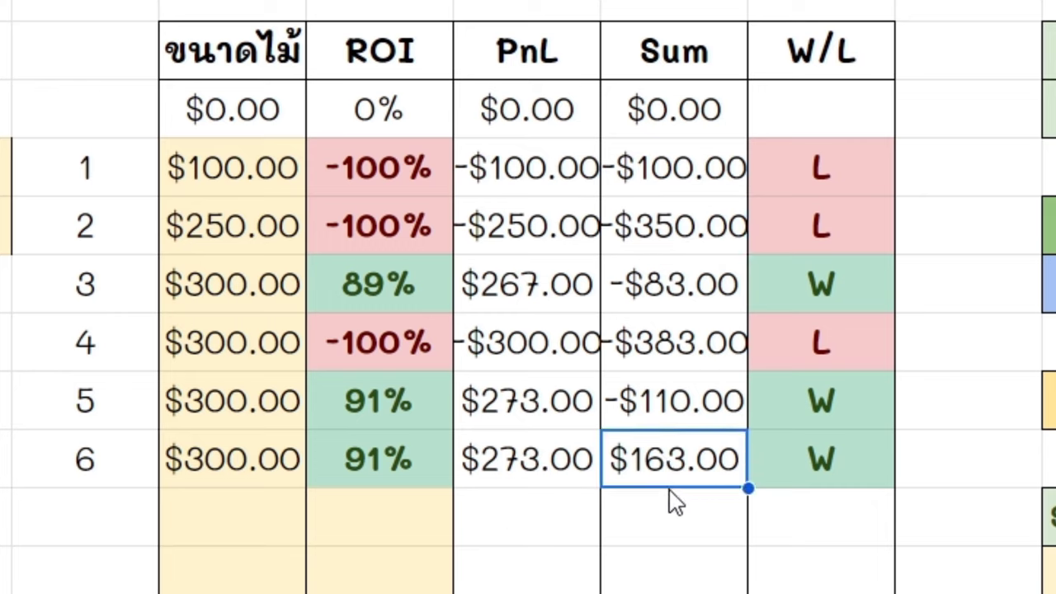